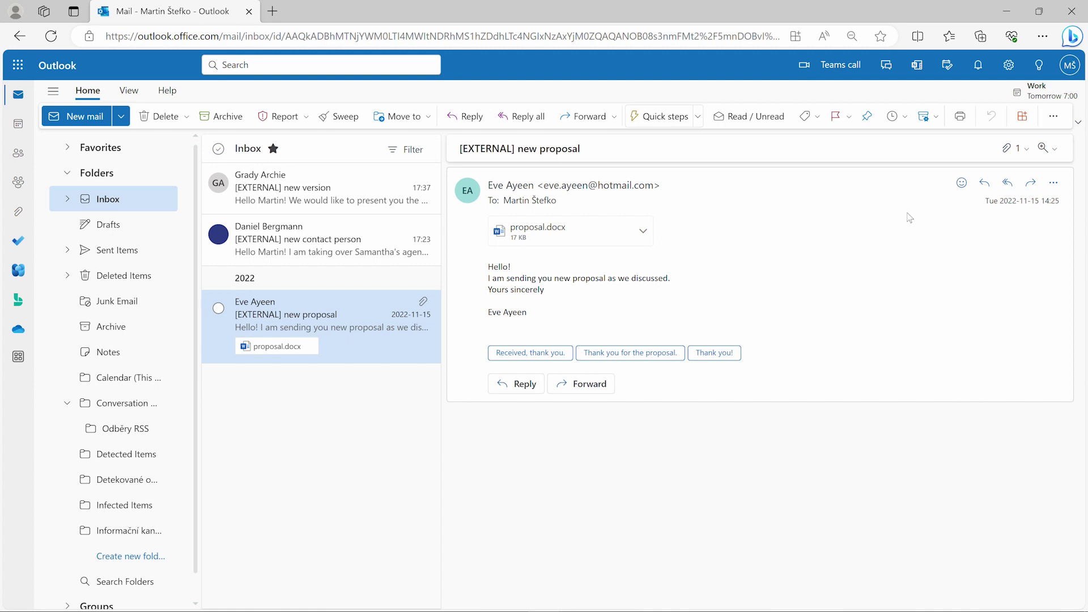
Search Outlook add-ins for 'eWay', add the eWay-CRM add-in, and dismiss the follow-up dialogs.
{"action": "left_click", "coordinate": [1053, 182]}
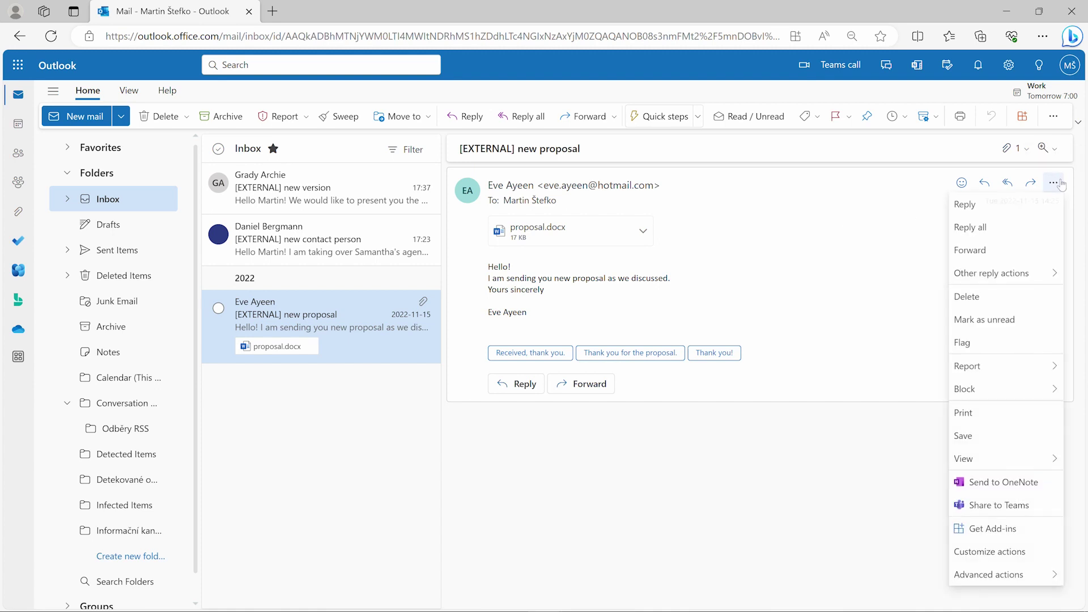
{"action": "left_click", "coordinate": [991, 529]}
{"action": "type", "text": "eWay"}
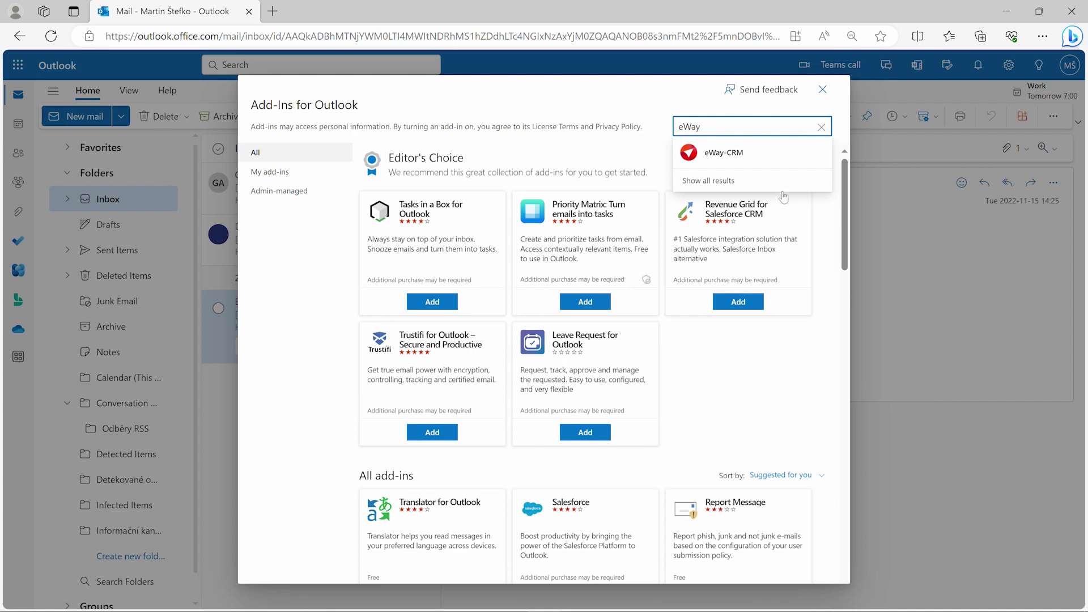
{"action": "left_click", "coordinate": [759, 153]}
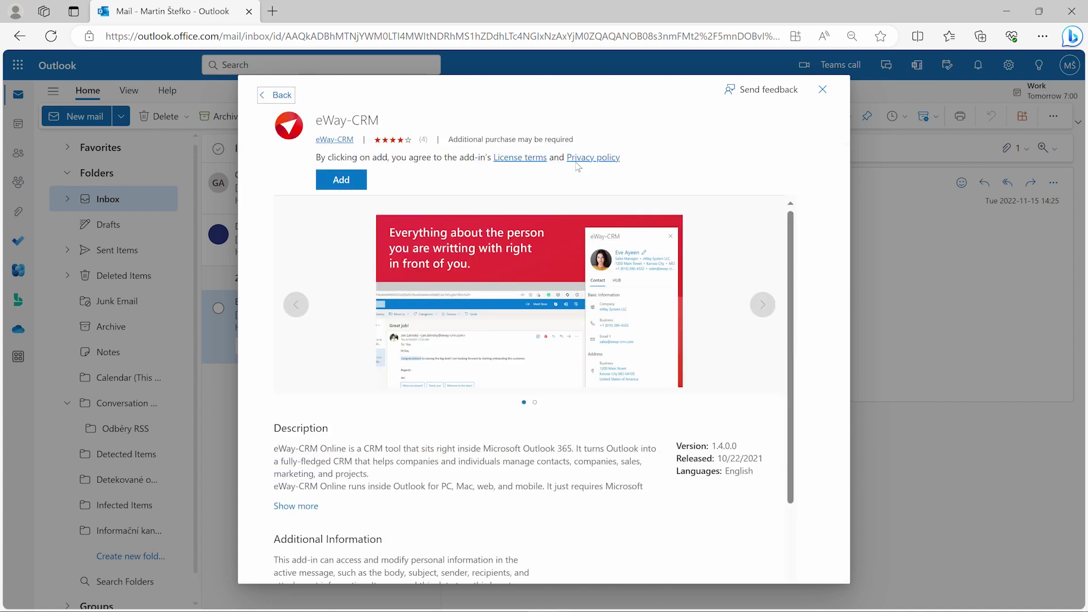
{"action": "left_click", "coordinate": [340, 180]}
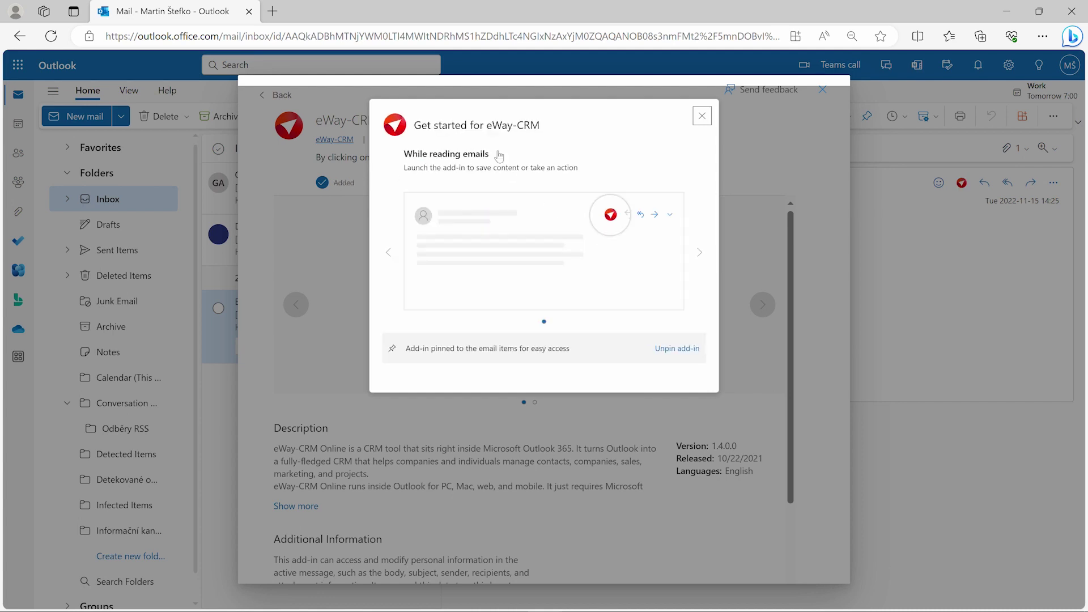
{"action": "left_click", "coordinate": [702, 116]}
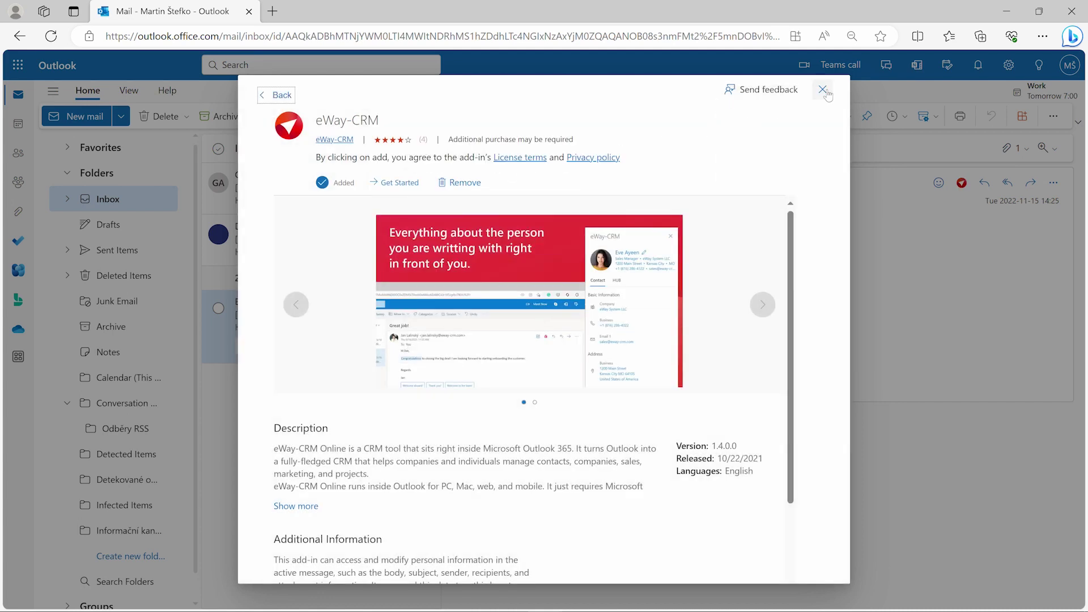
{"action": "left_click", "coordinate": [822, 90]}
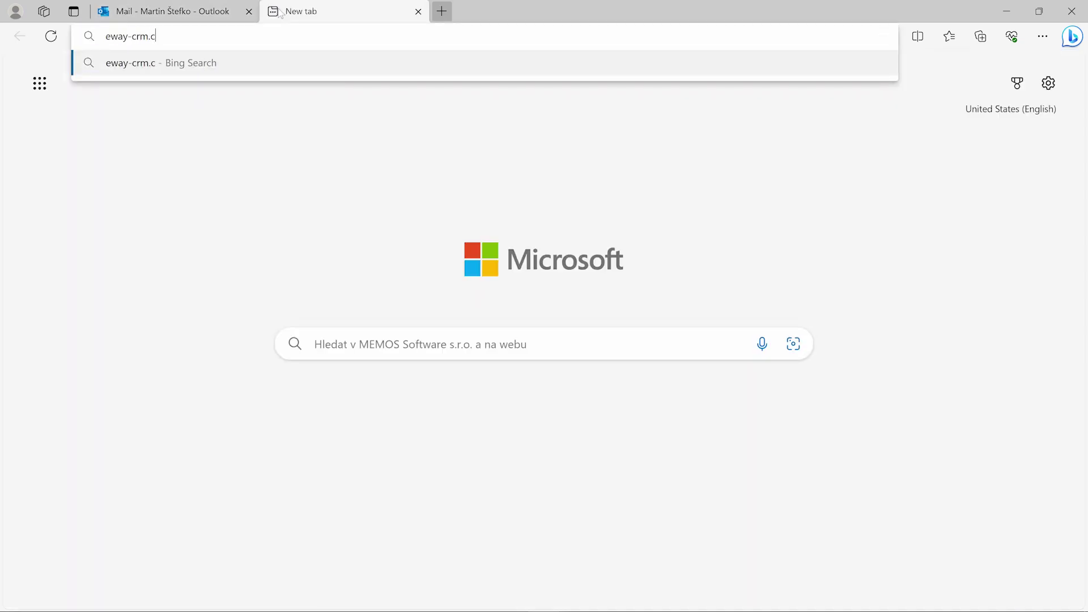
Go to eway-crm.com, log in to eWay-CRM Online, and return to the Outlook mail tab.
{"action": "key", "text": "Return"}
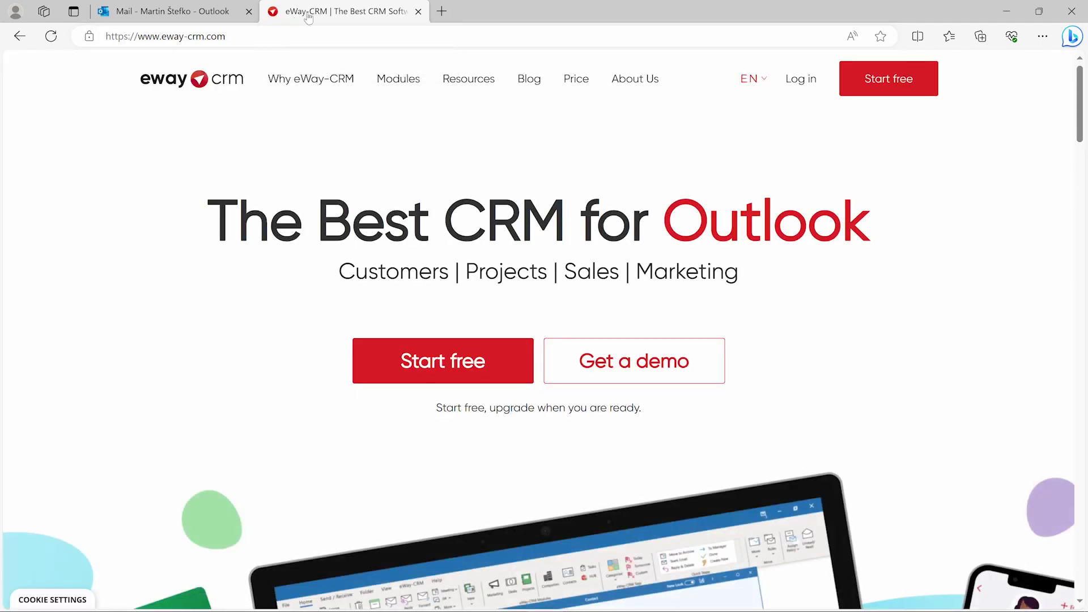
{"action": "left_click", "coordinate": [801, 79]}
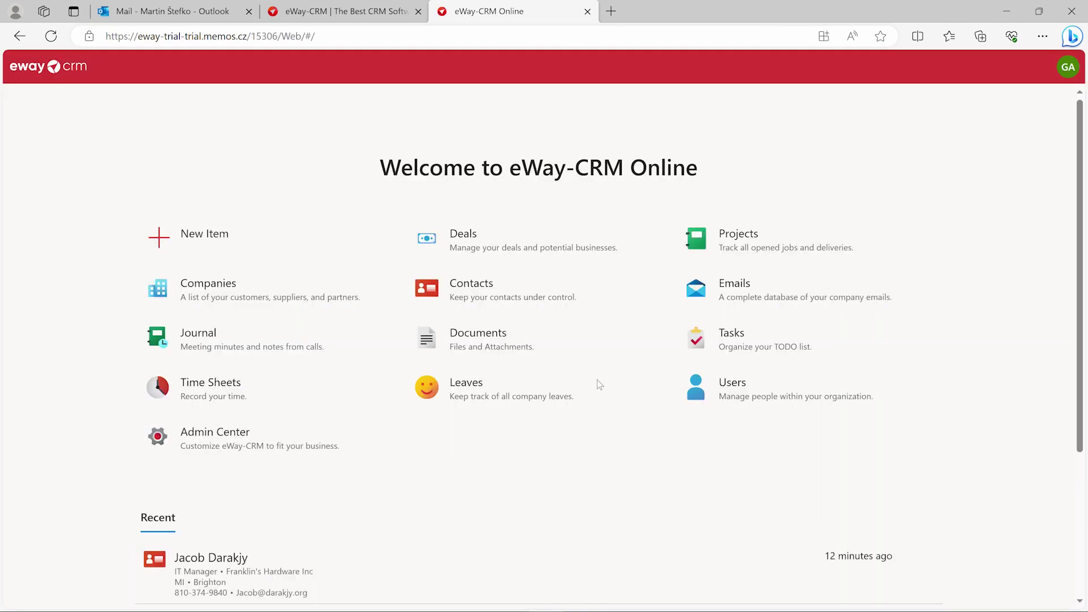
{"action": "left_click", "coordinate": [181, 13]}
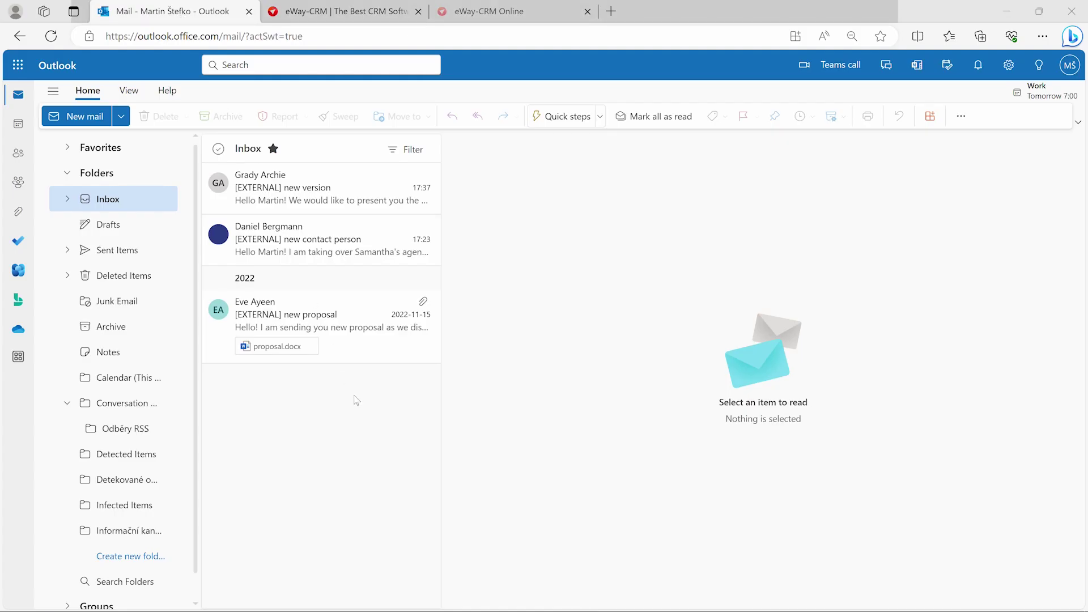
Open the proposal email and show its sender's eWay-CRM preview panel and HUB history, then open the new contact person email.
{"action": "left_click", "coordinate": [358, 336]}
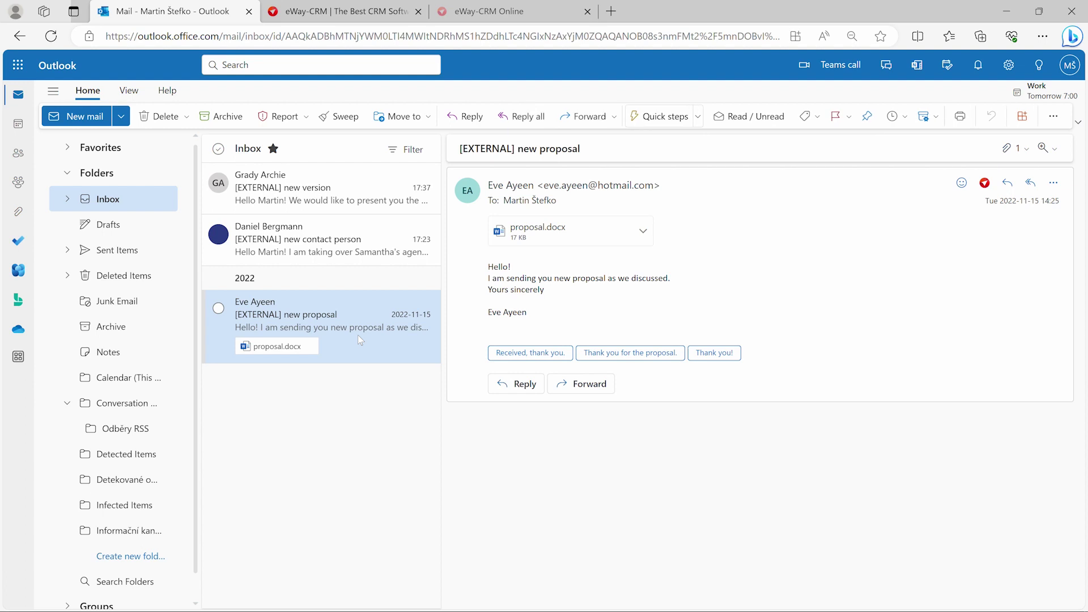
{"action": "left_click", "coordinate": [984, 183]}
{"action": "left_click", "coordinate": [929, 227]}
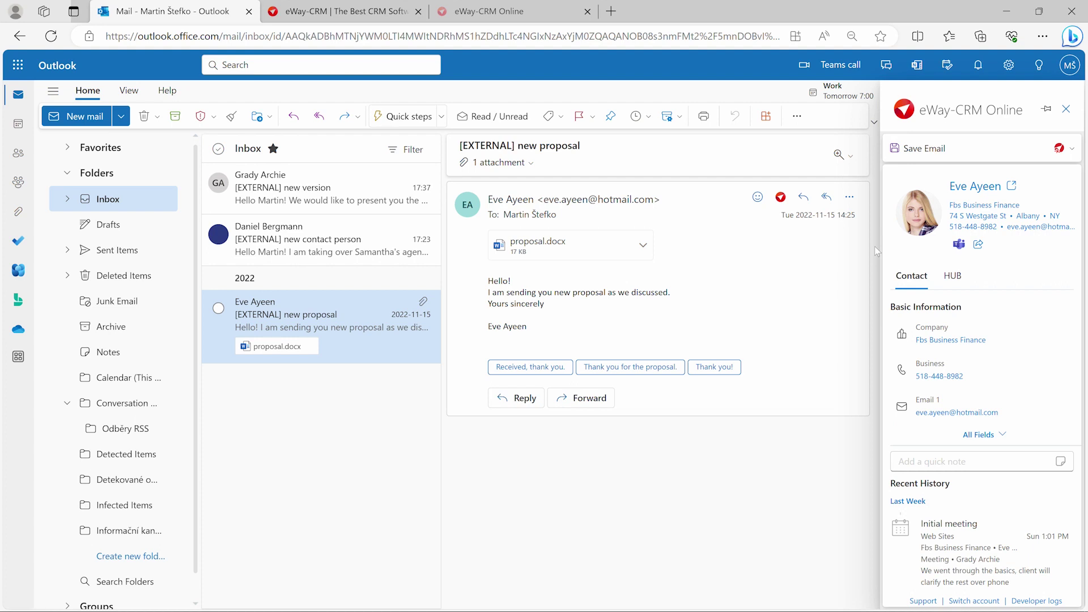
{"action": "left_click", "coordinate": [962, 277]}
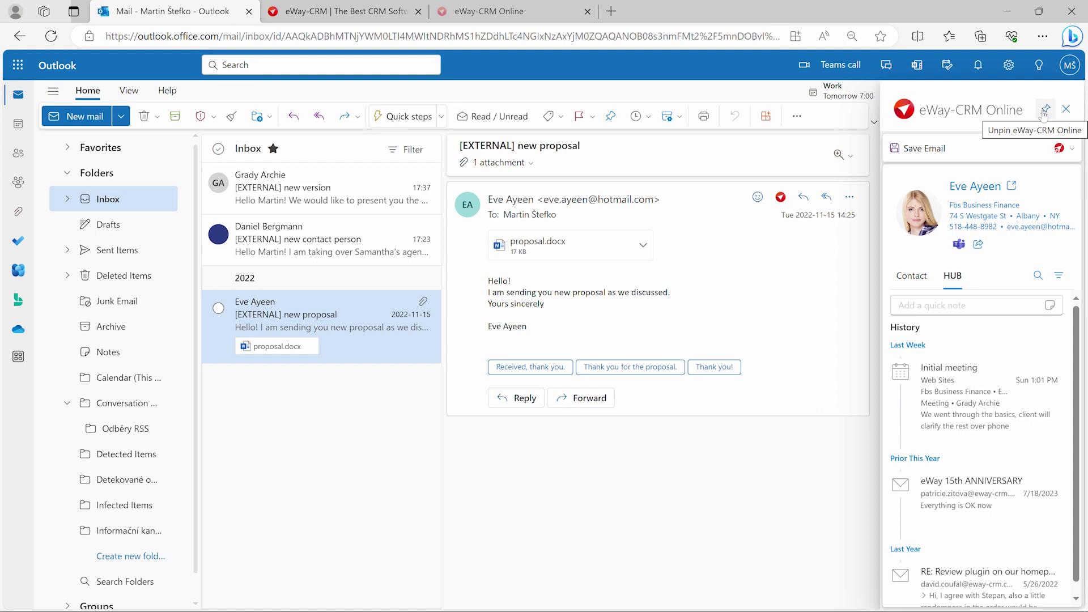
{"action": "left_click", "coordinate": [306, 238]}
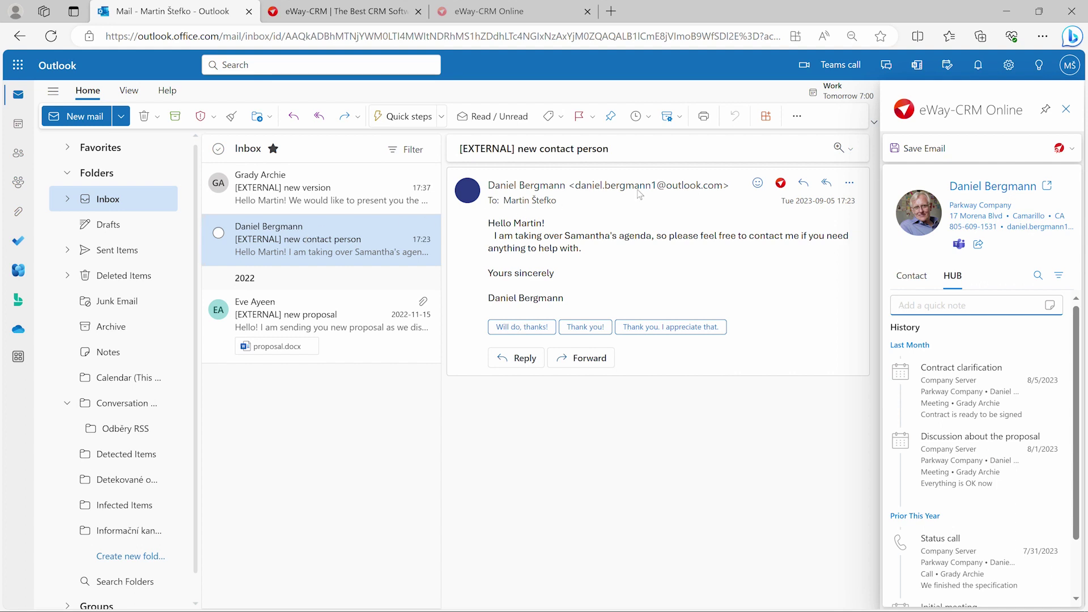
Save the contact person email to eWay-CRM linked to Parkway Company, then open the eWay-CRM Contacts list.
{"action": "left_click", "coordinate": [915, 148]}
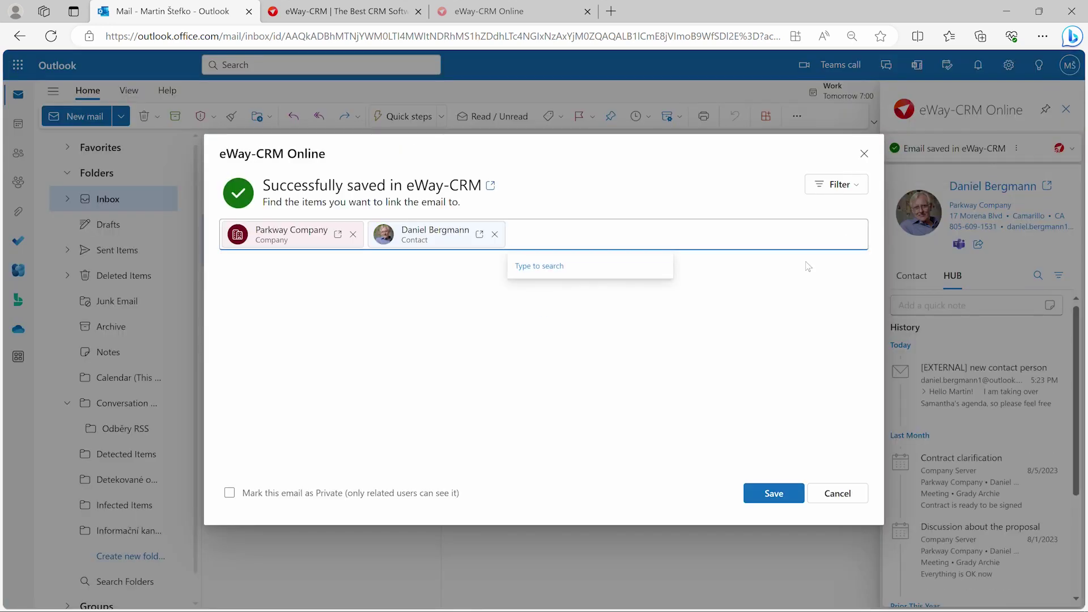
{"action": "left_click", "coordinate": [774, 493]}
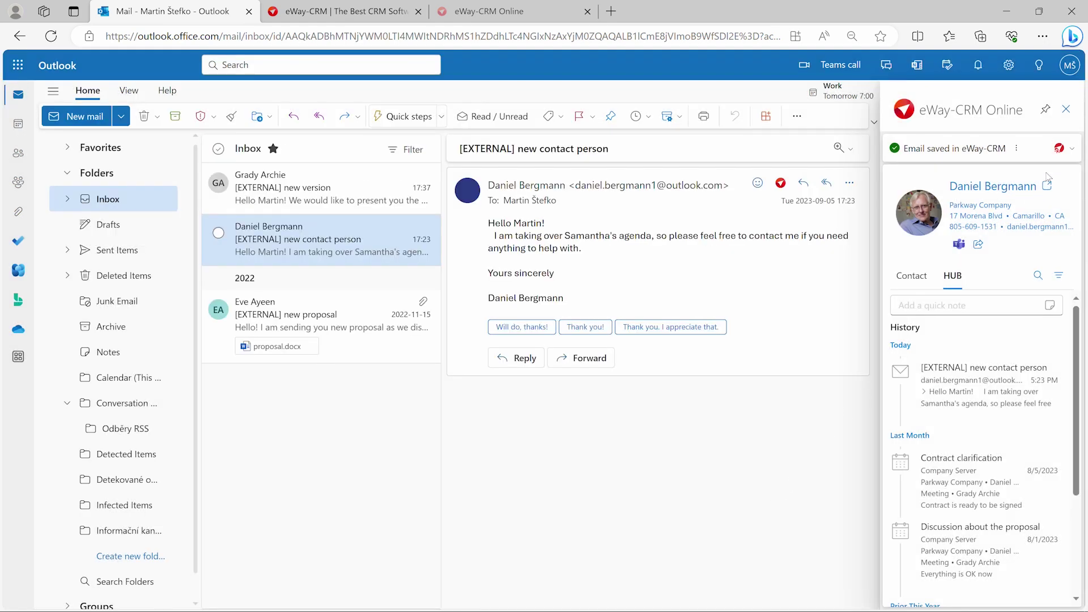
{"action": "left_click", "coordinate": [1071, 147]}
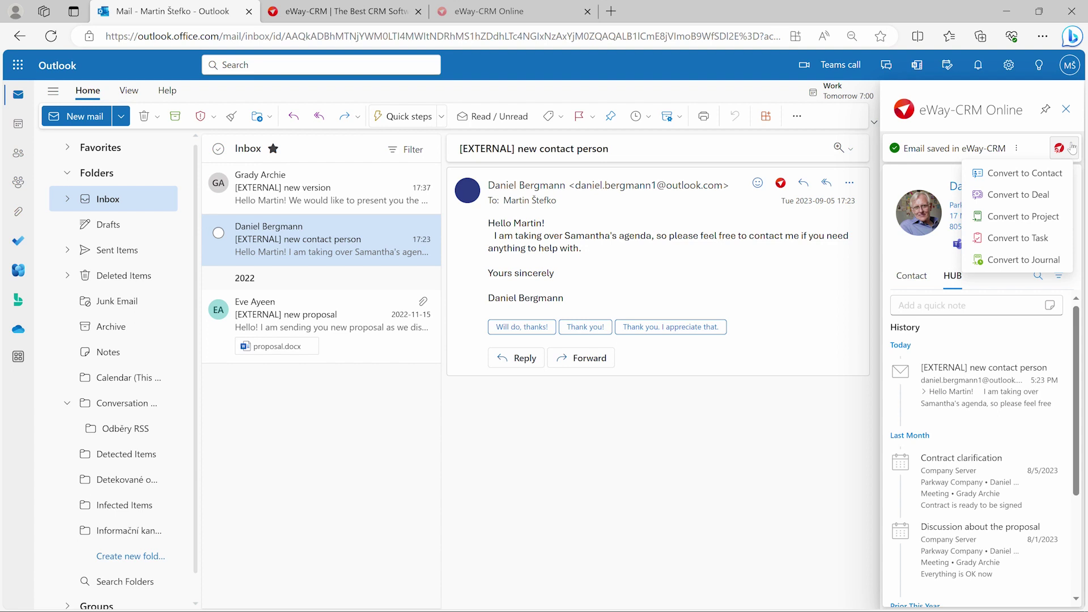
{"action": "left_click", "coordinate": [1070, 150]}
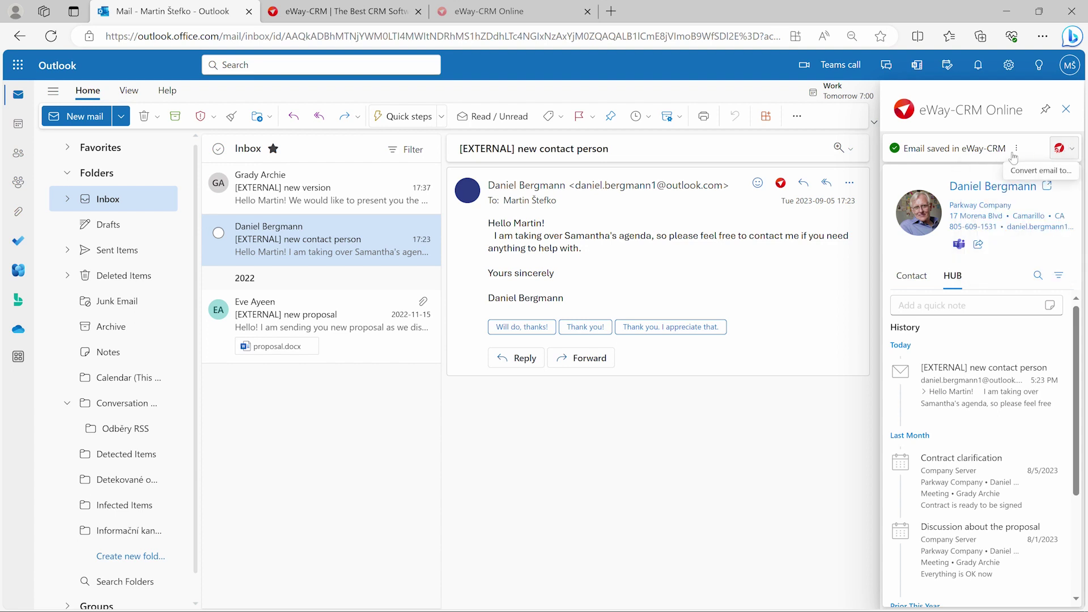
{"action": "left_click", "coordinate": [781, 183]}
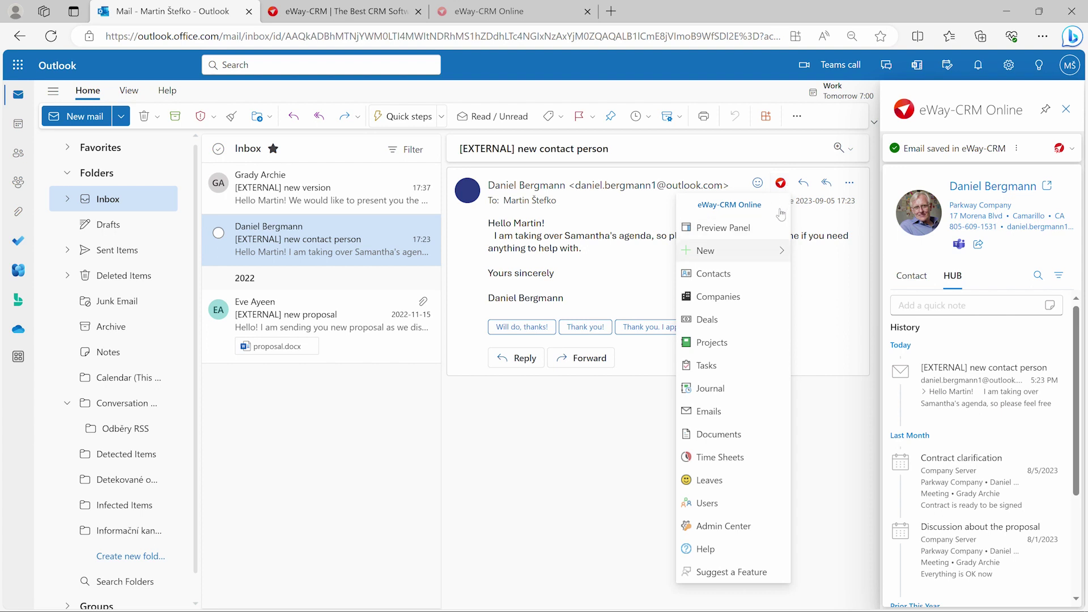
{"action": "left_click", "coordinate": [765, 274]}
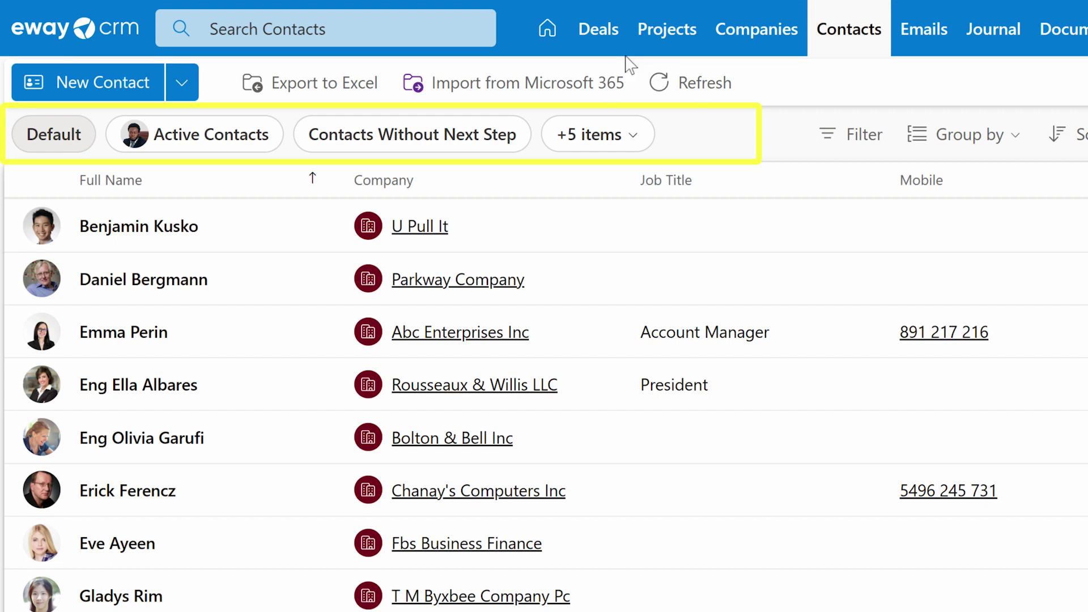
{"action": "left_click", "coordinate": [460, 136]}
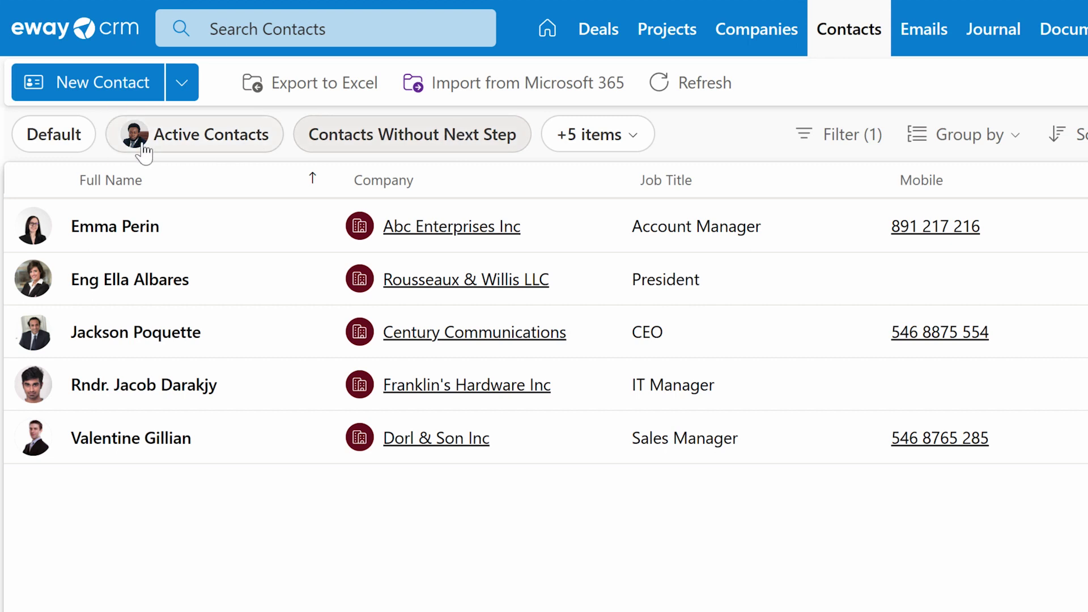
{"action": "mouse_move", "coordinate": [144, 152]}
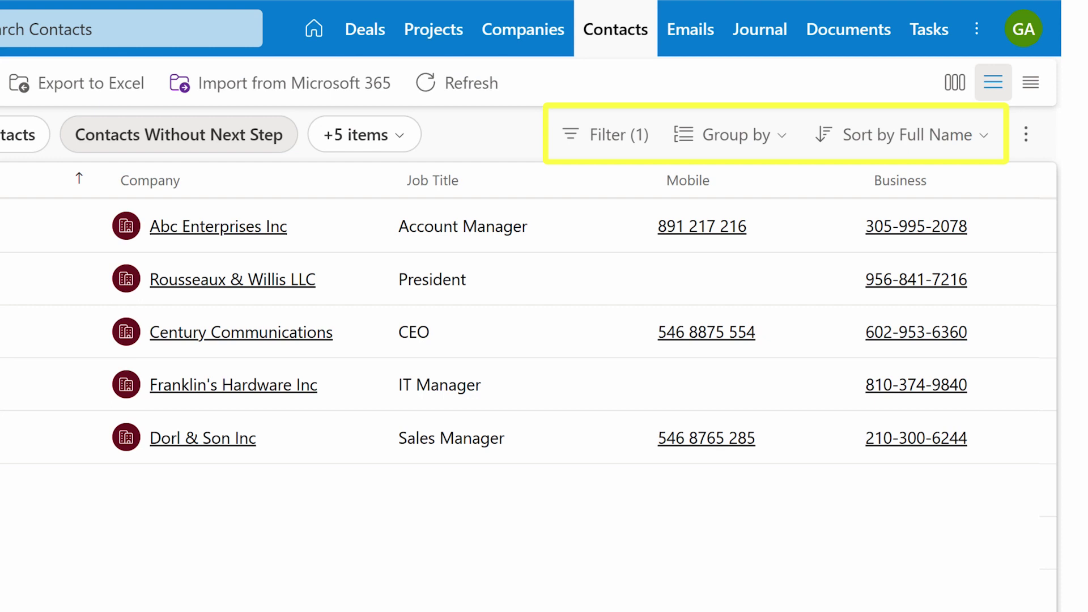
{"action": "left_click", "coordinate": [1025, 135]}
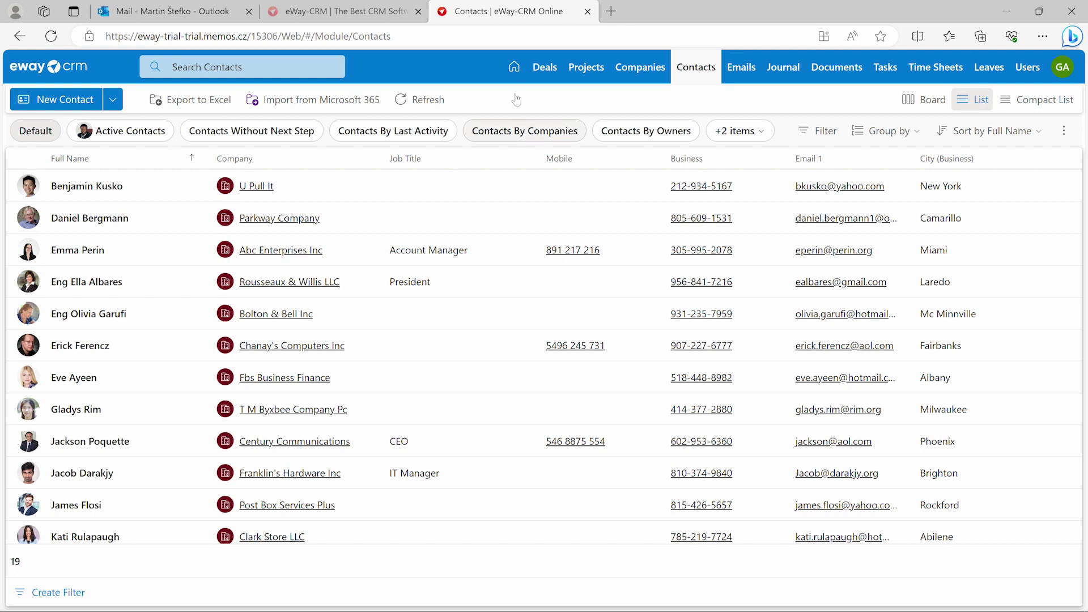
Add the Categories column before Job Title in the Contacts list.
{"action": "right_click", "coordinate": [511, 162]}
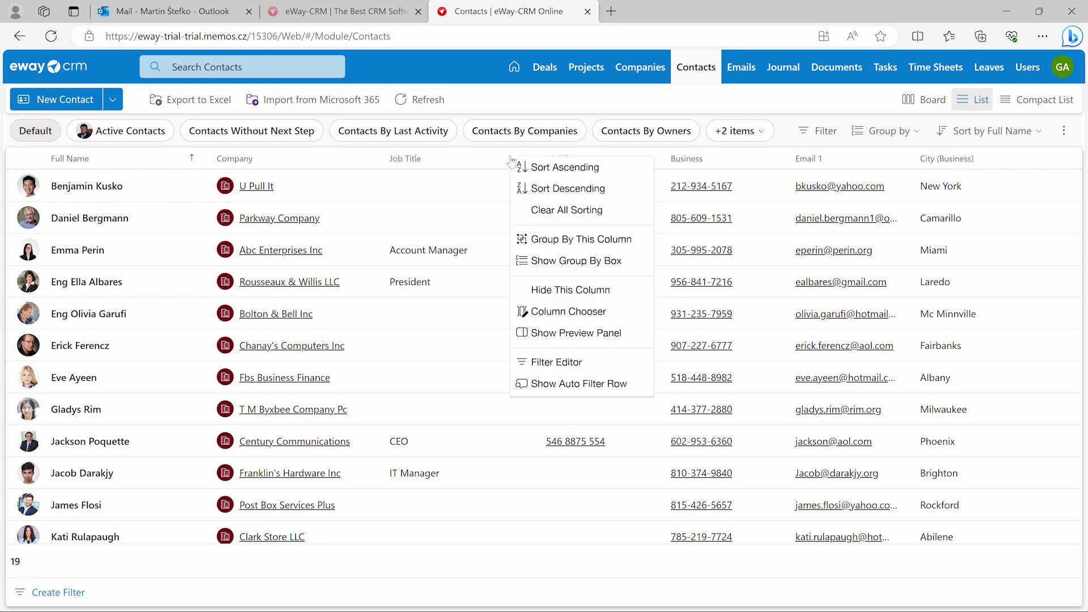
{"action": "left_click", "coordinate": [603, 313]}
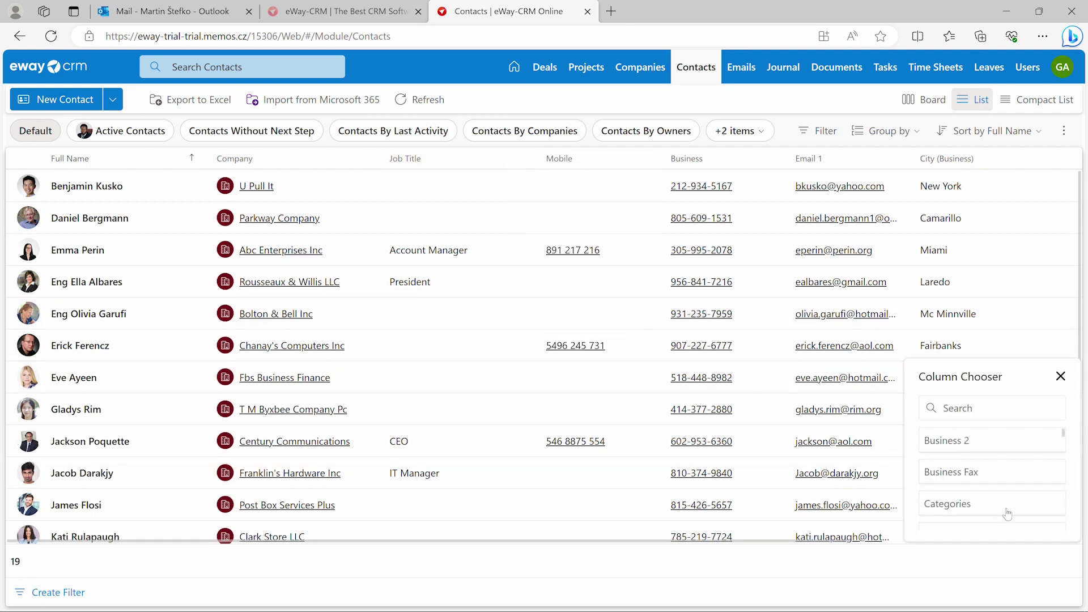
{"action": "left_click_drag", "start_coordinate": [993, 507], "coordinate": [424, 179]}
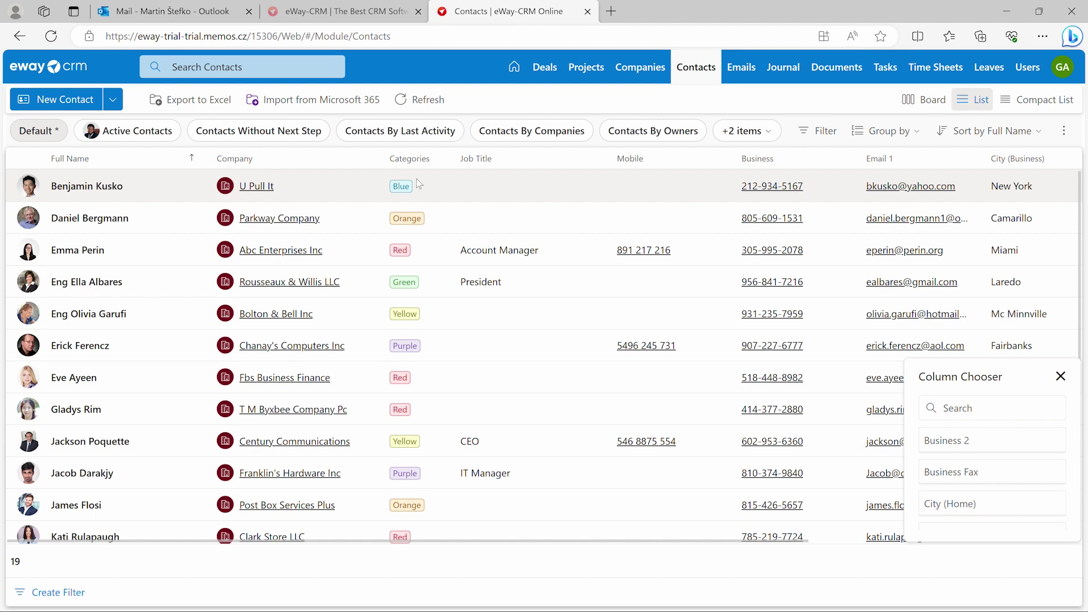
Recolor the Orange category a lighter orange via Edit Categories, then close the Column Chooser.
{"action": "right_click", "coordinate": [362, 217]}
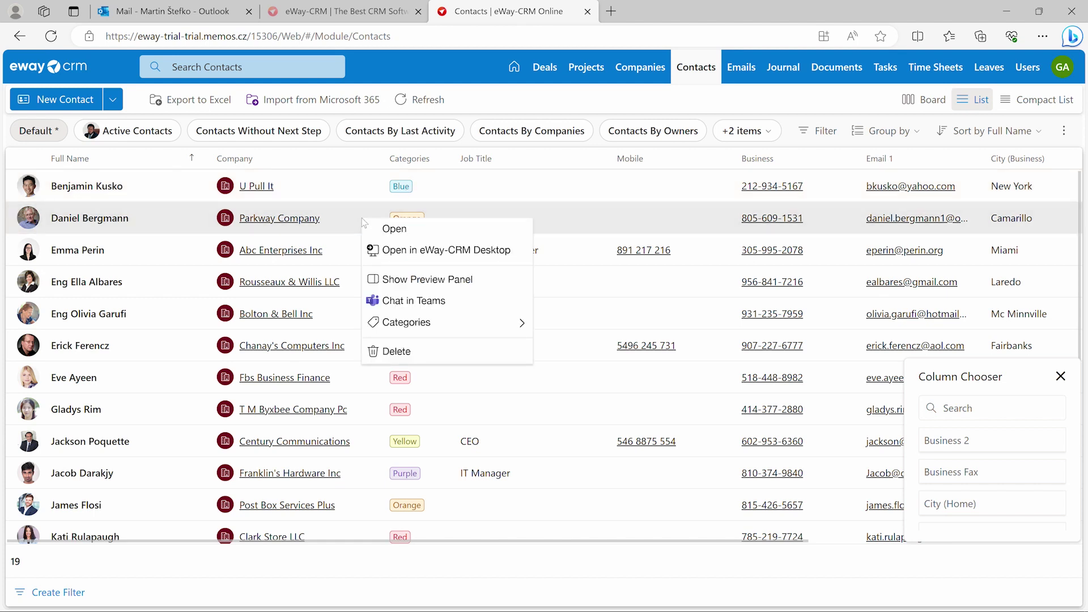
{"action": "key", "text": "Down"}
{"action": "key", "text": "Down"}
{"action": "key", "text": "Down"}
{"action": "key", "text": "Down"}
{"action": "key", "text": "Down"}
{"action": "key", "text": "Right"}
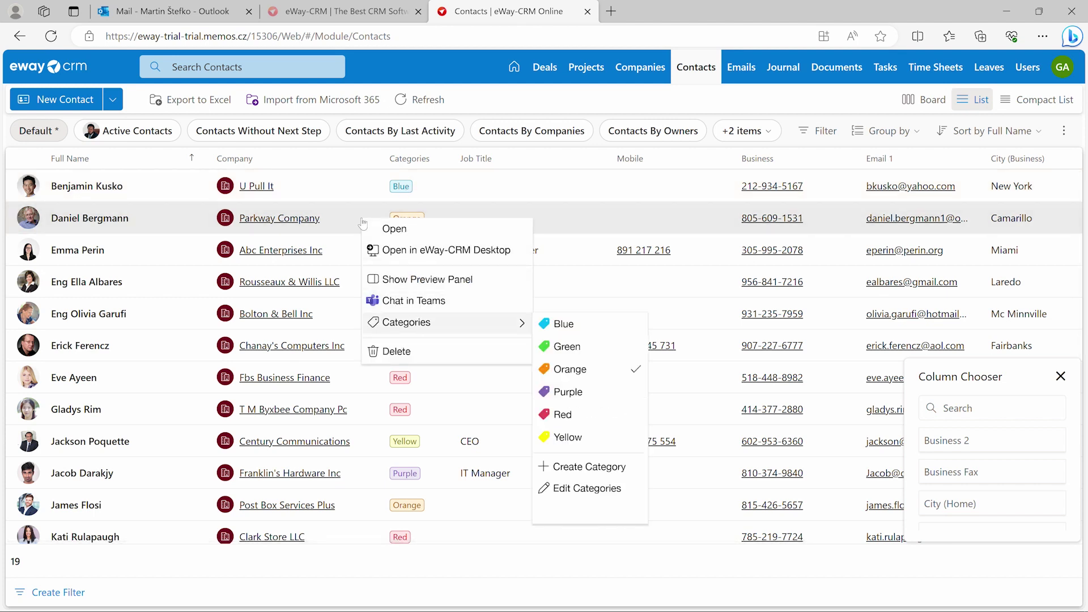
{"action": "left_click", "coordinate": [627, 493]}
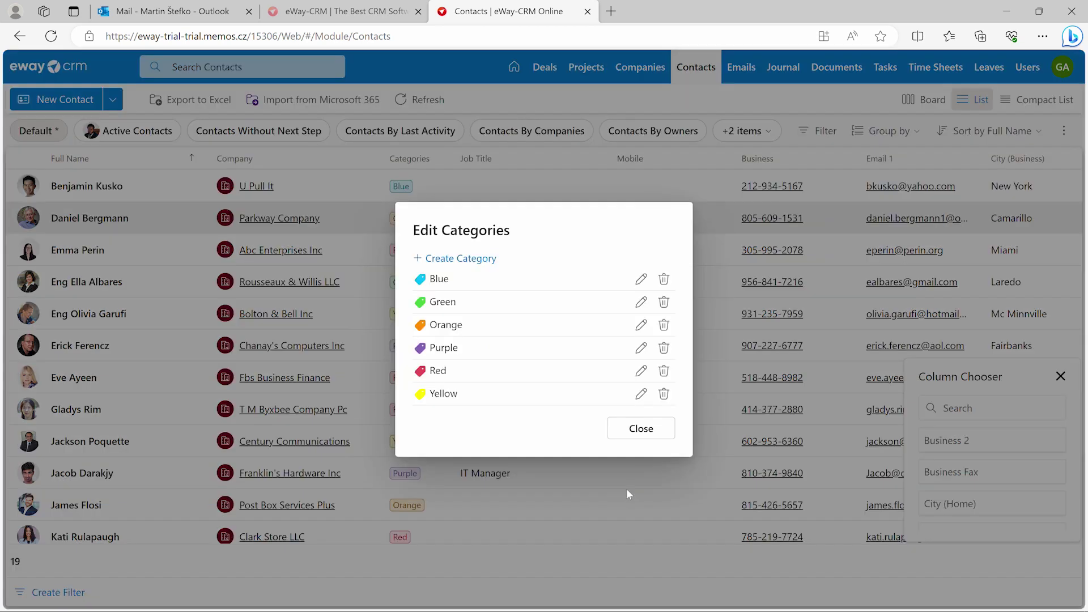
{"action": "left_click", "coordinate": [641, 325]}
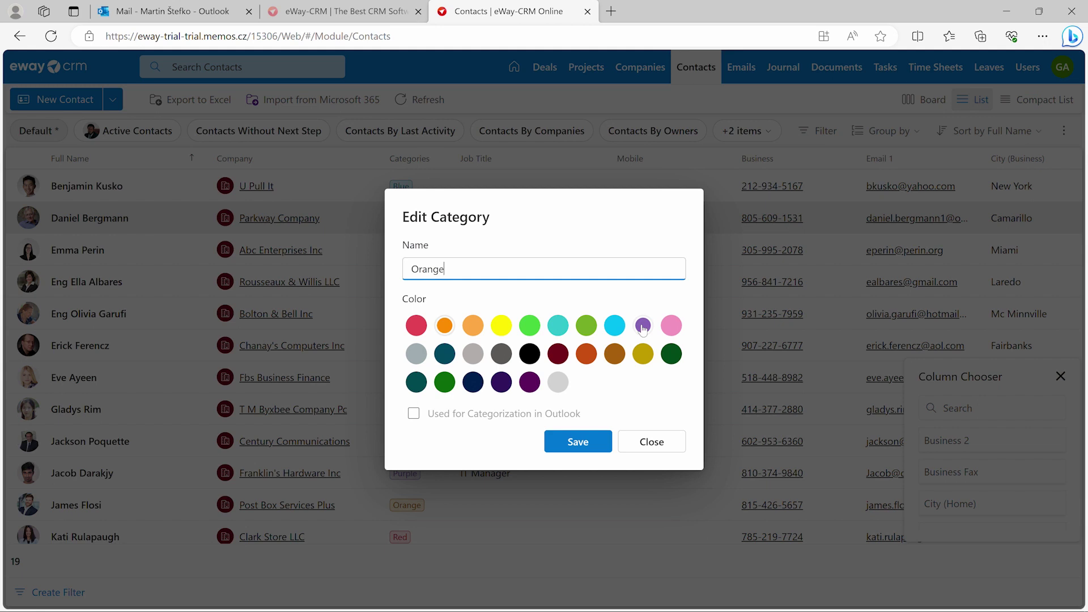
{"action": "left_click", "coordinate": [473, 325]}
{"action": "left_click", "coordinate": [579, 442]}
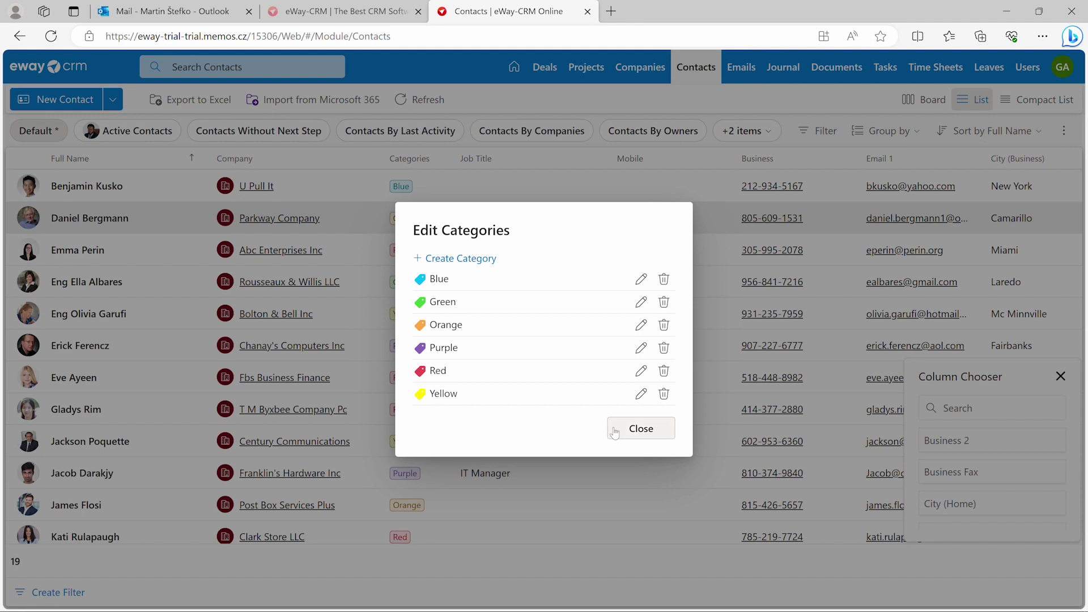
{"action": "left_click", "coordinate": [613, 428]}
{"action": "left_click", "coordinate": [1060, 376]}
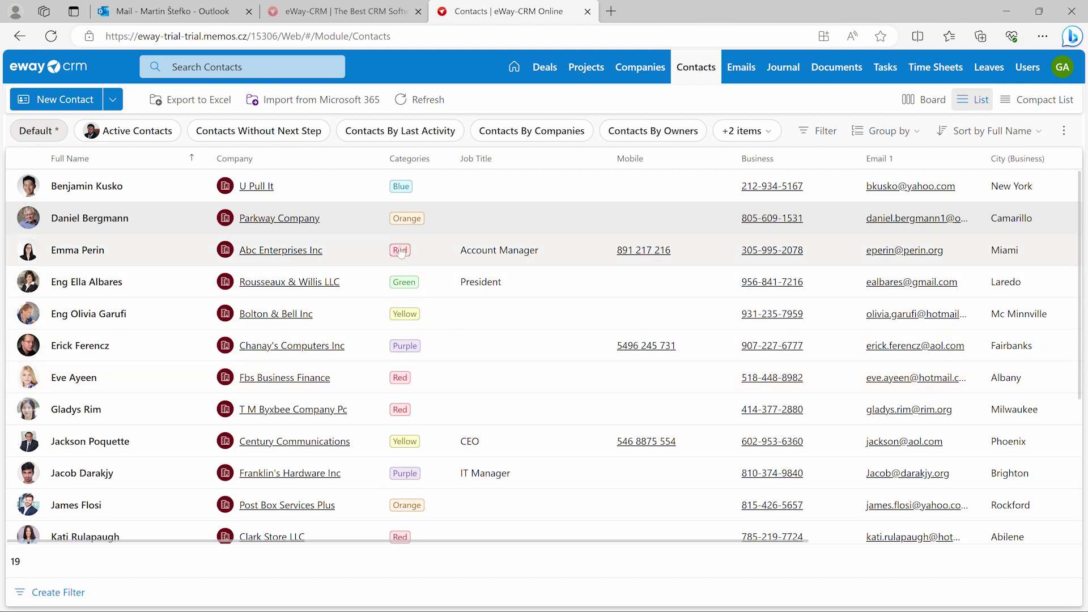
{"action": "left_click", "coordinate": [401, 251]}
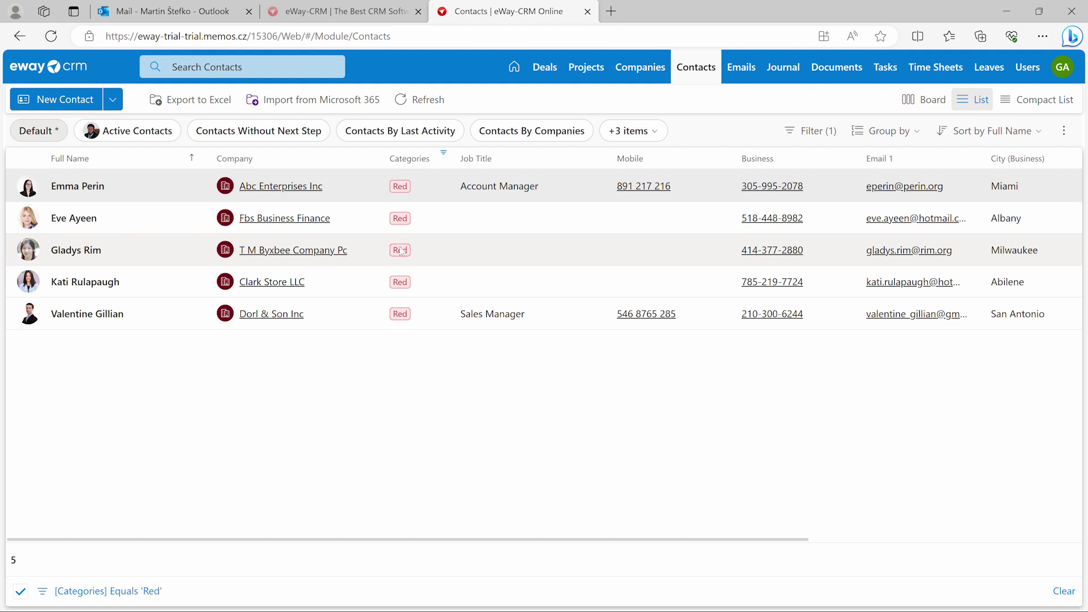
{"action": "left_click", "coordinate": [400, 251]}
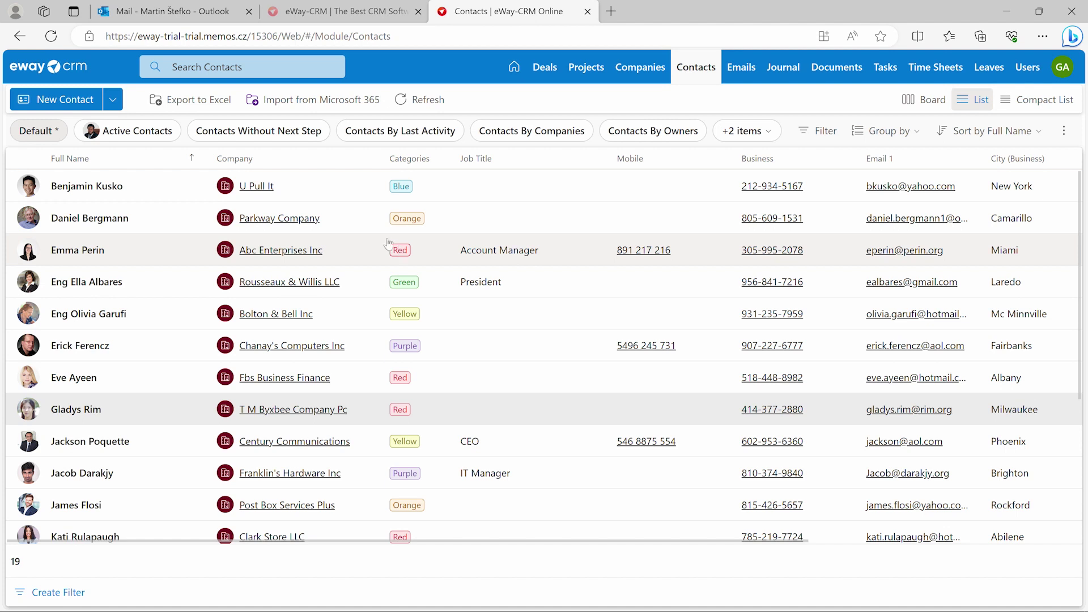
Tag the U Pull It contact with Green and widen the Categories column.
{"action": "right_click", "coordinate": [314, 189]}
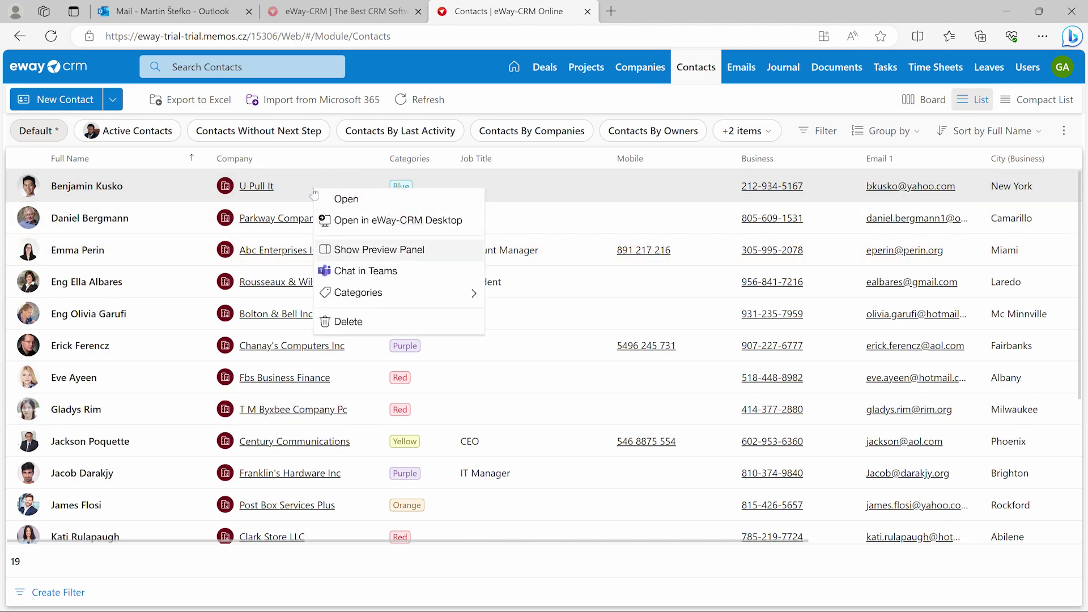
{"action": "left_click", "coordinate": [504, 316]}
{"action": "left_click_drag", "start_coordinate": [448, 159], "coordinate": [469, 162]}
Add Yellow to the Abc Enterprises Inc contact's categories, close its record, and preview U Pull It.
{"action": "double_click", "coordinate": [426, 250]}
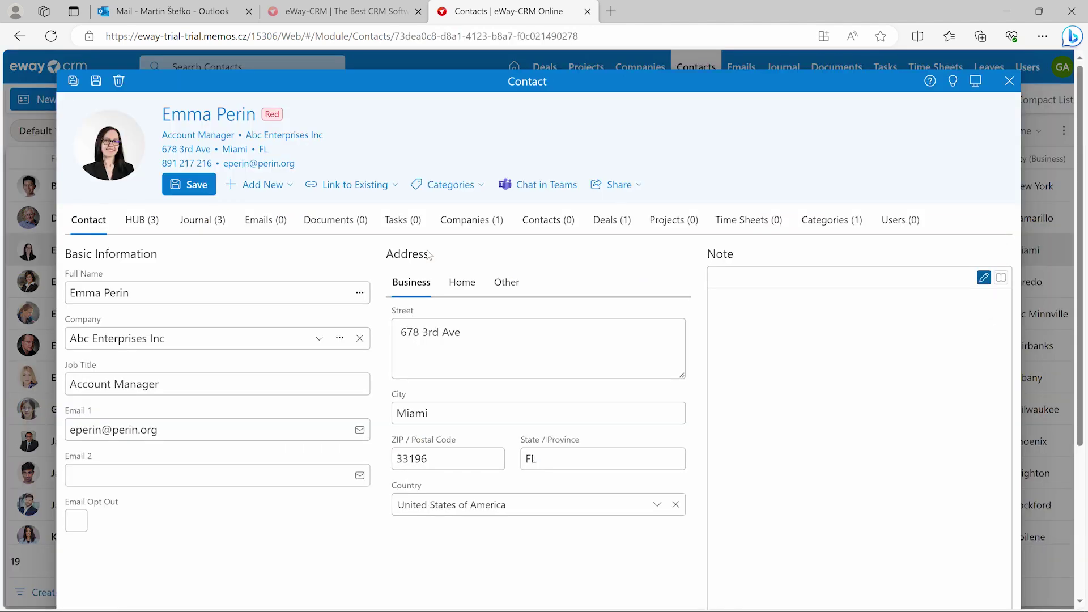
{"action": "left_click", "coordinate": [453, 186]}
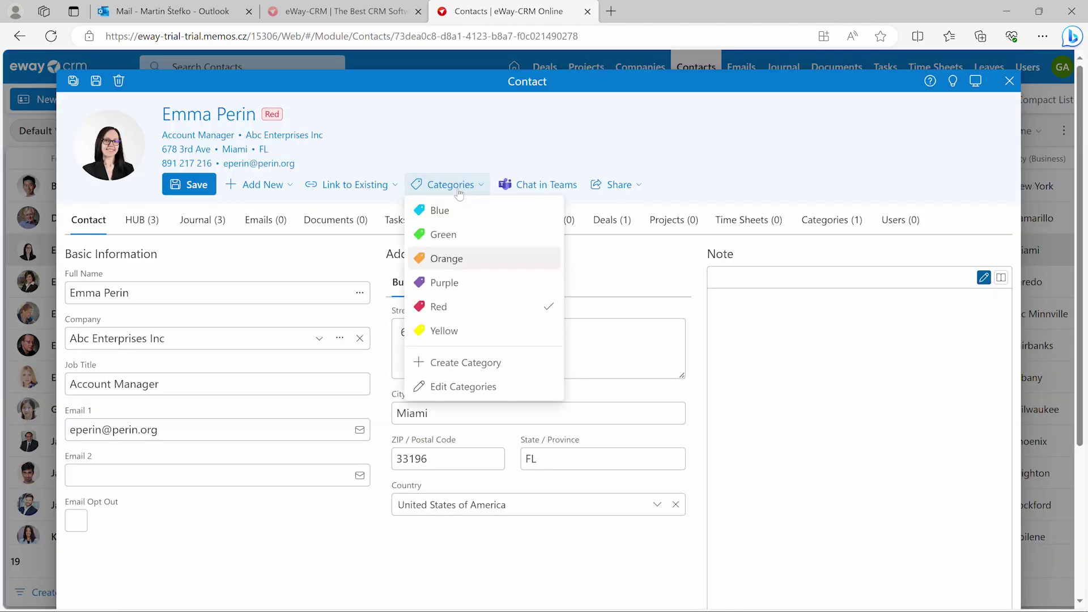
{"action": "left_click", "coordinate": [479, 331]}
{"action": "left_click", "coordinate": [367, 259]}
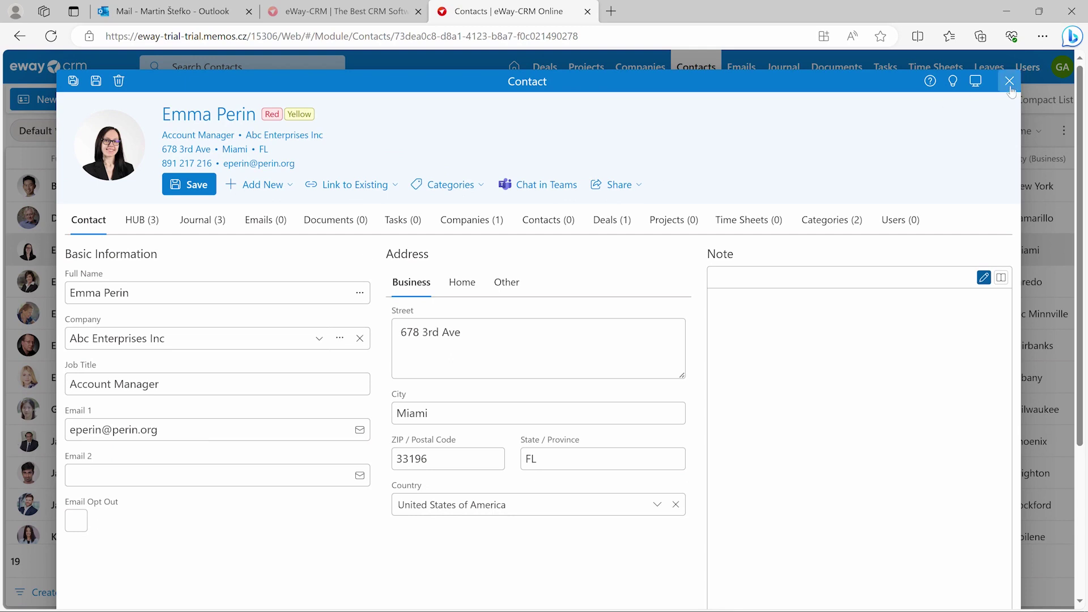
{"action": "left_click", "coordinate": [1009, 81]}
{"action": "left_click", "coordinate": [475, 186]}
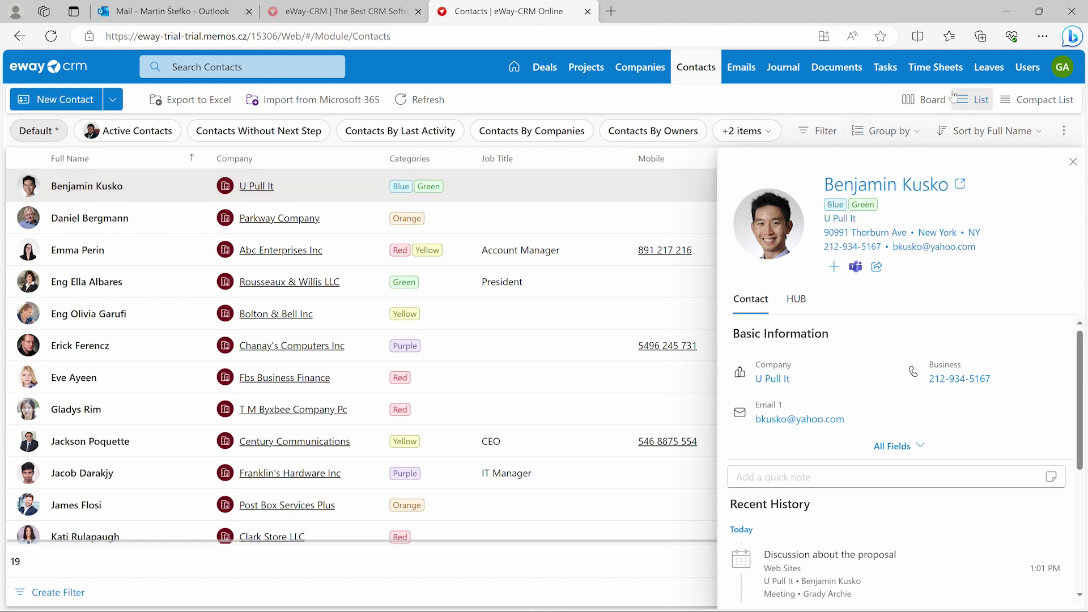
In Admin Center Users, check Orange under the first user's Additional Settings categories and save.
{"action": "left_click", "coordinate": [1055, 71]}
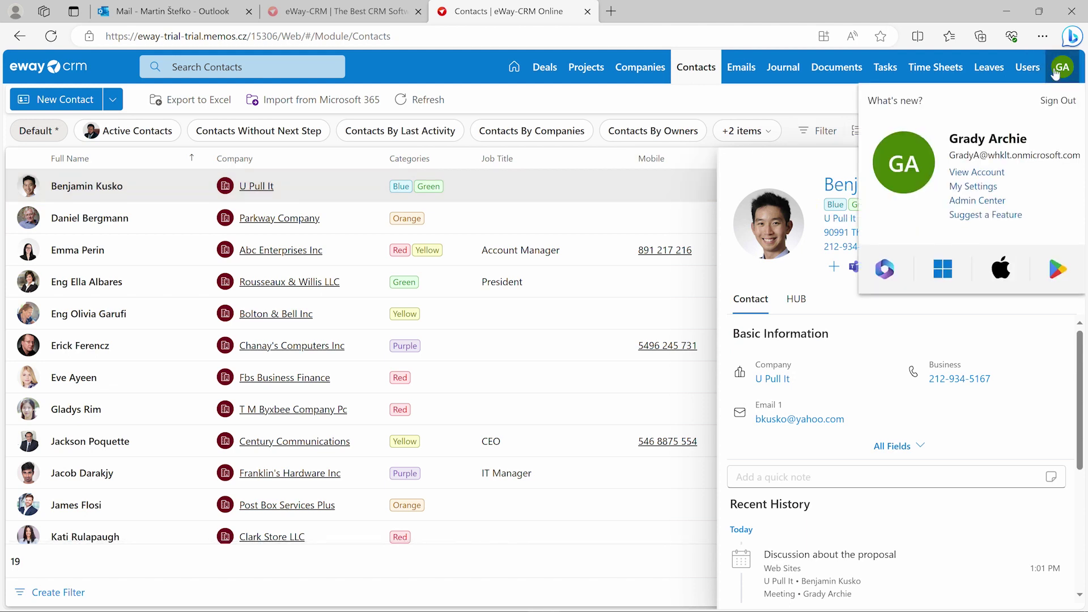
{"action": "left_click", "coordinate": [1000, 202]}
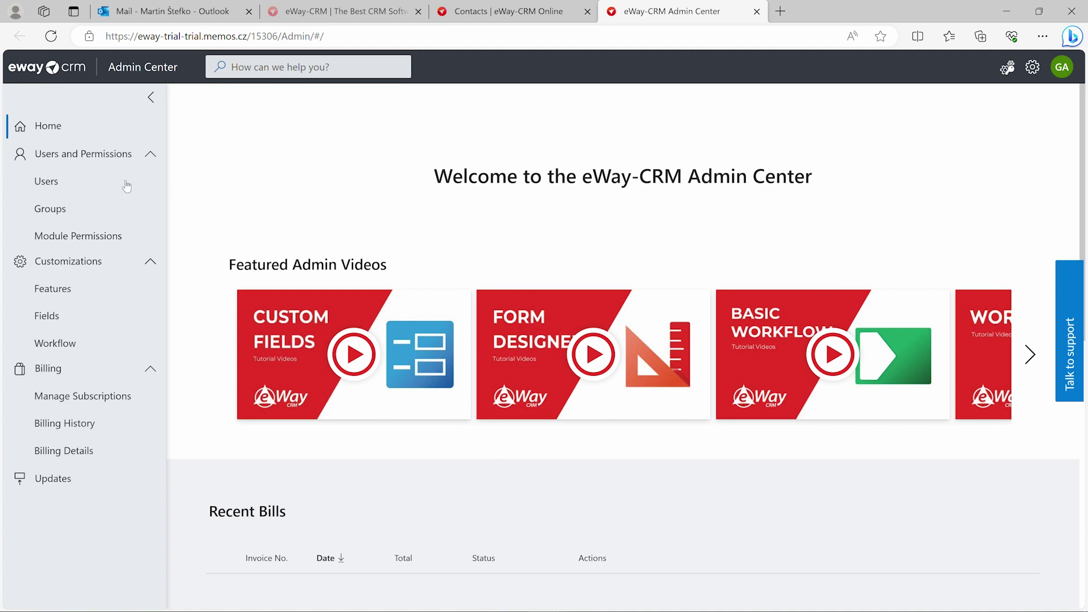
{"action": "left_click", "coordinate": [91, 183]}
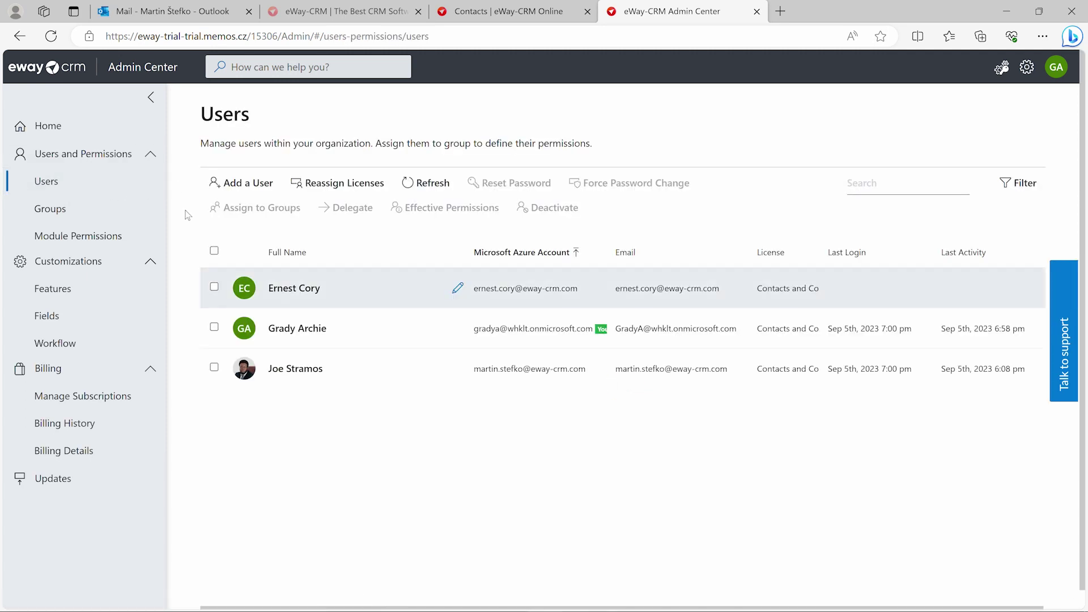
{"action": "left_click", "coordinate": [457, 287]}
{"action": "left_click", "coordinate": [486, 206]}
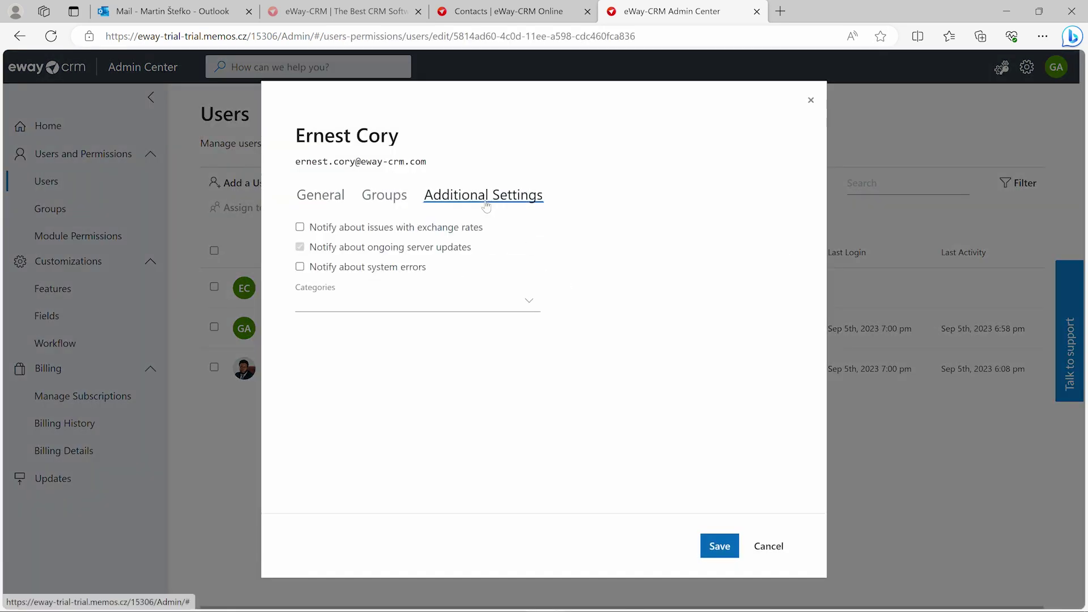
{"action": "left_click", "coordinate": [528, 299]}
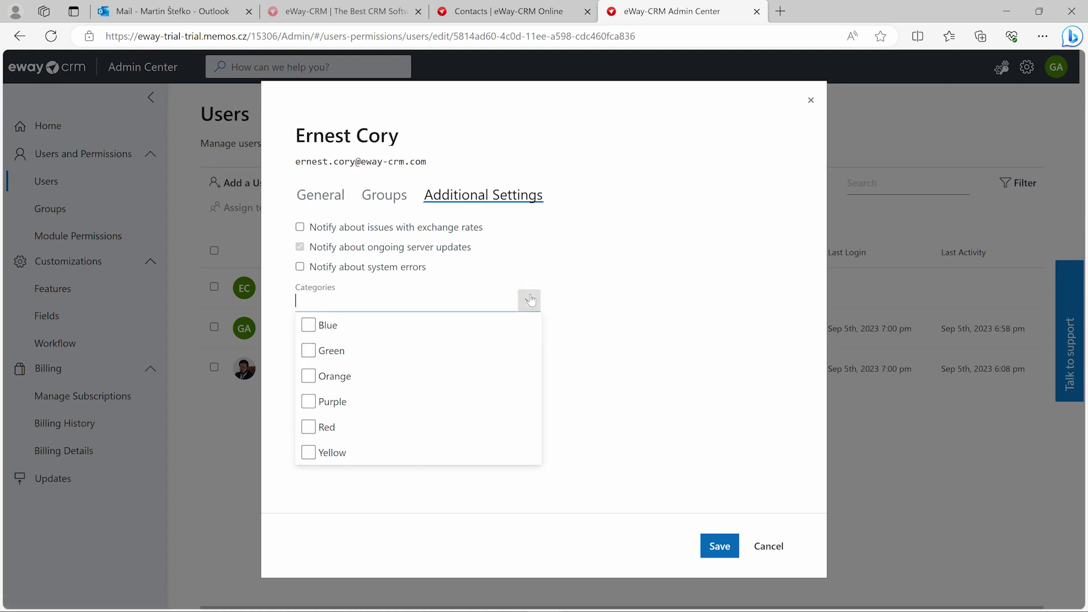
{"action": "left_click", "coordinate": [307, 376]}
{"action": "left_click", "coordinate": [719, 546]}
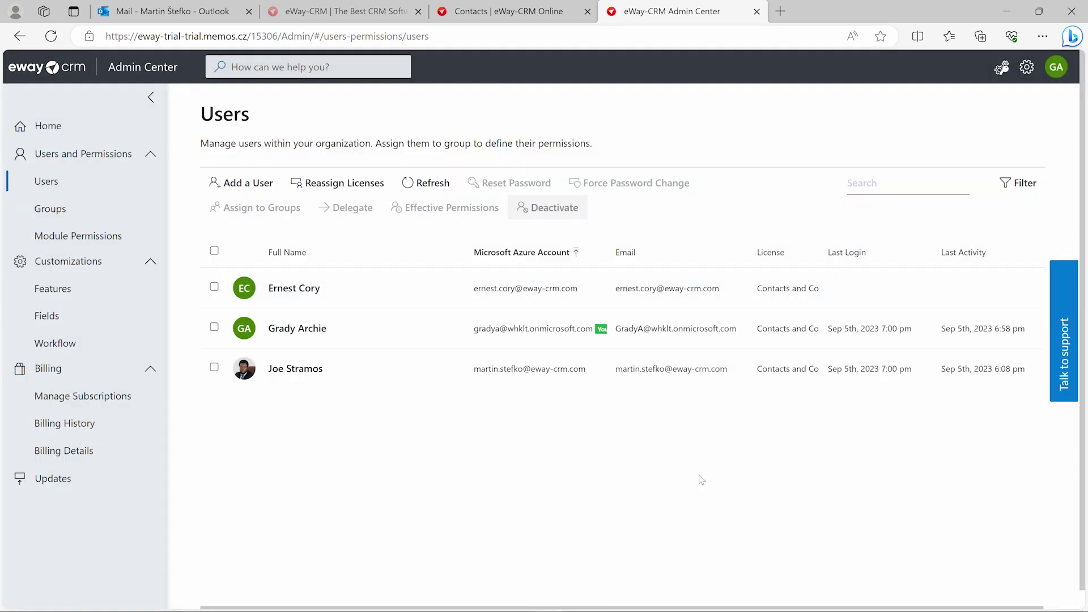
Switch back to the Contacts browser tab and open the account menu.
{"action": "left_click", "coordinate": [537, 17]}
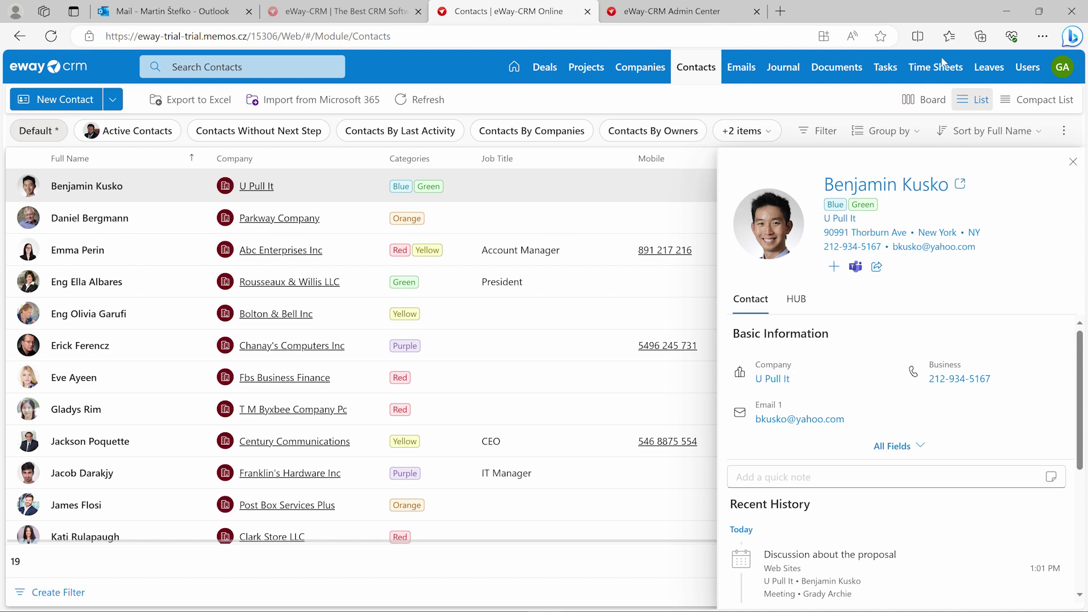
{"action": "left_click", "coordinate": [1069, 70]}
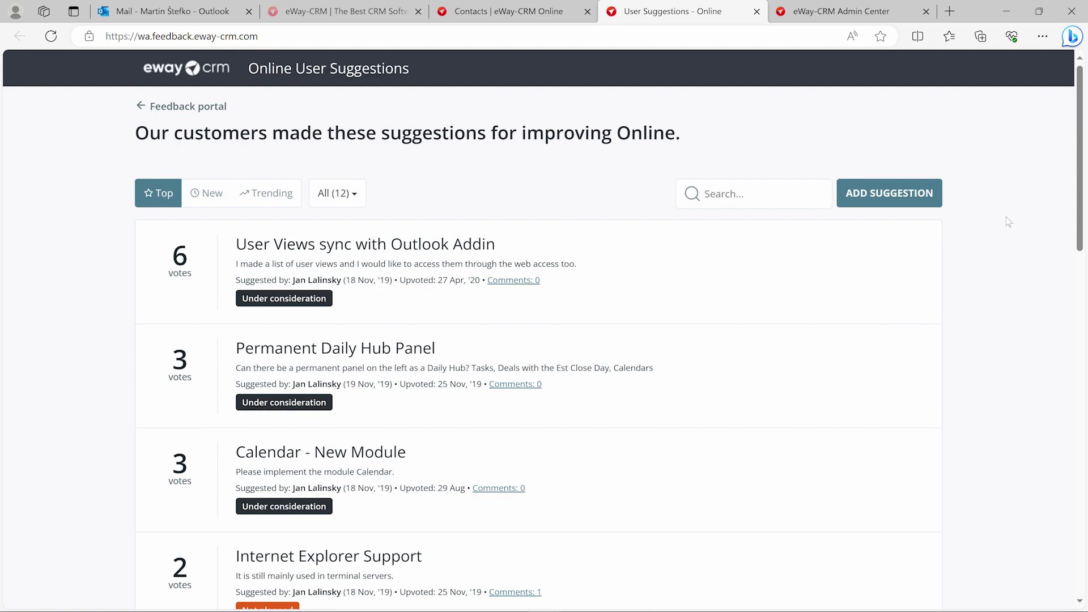
Scroll through the Online user suggestions list and back to the top.
{"action": "scroll", "coordinate": [1008, 222], "scroll_direction": "down", "scroll_amount": 15}
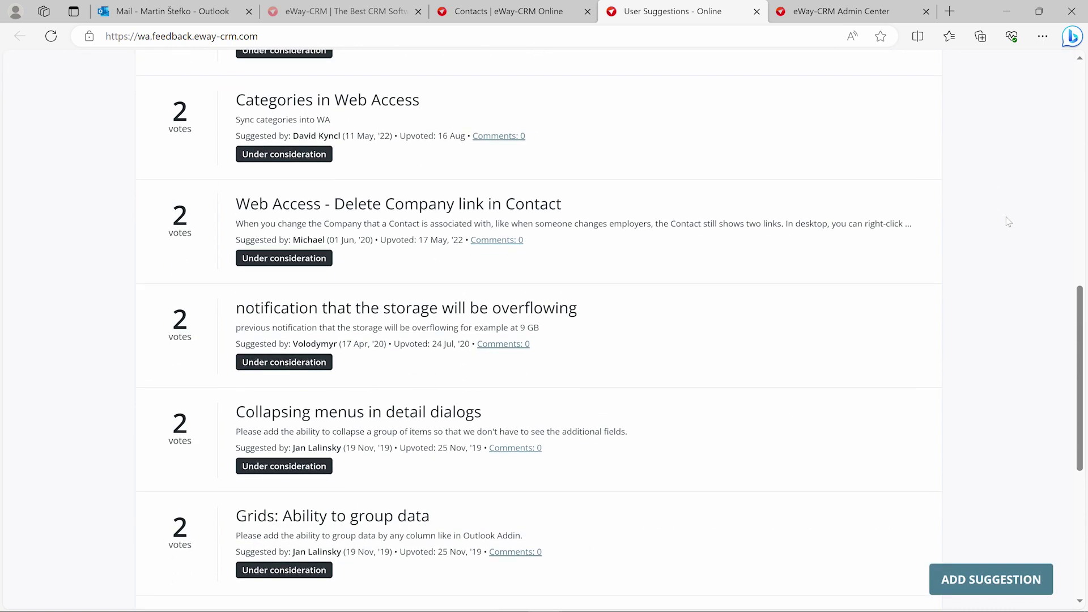
{"action": "scroll", "coordinate": [1008, 222], "scroll_direction": "down", "scroll_amount": 1}
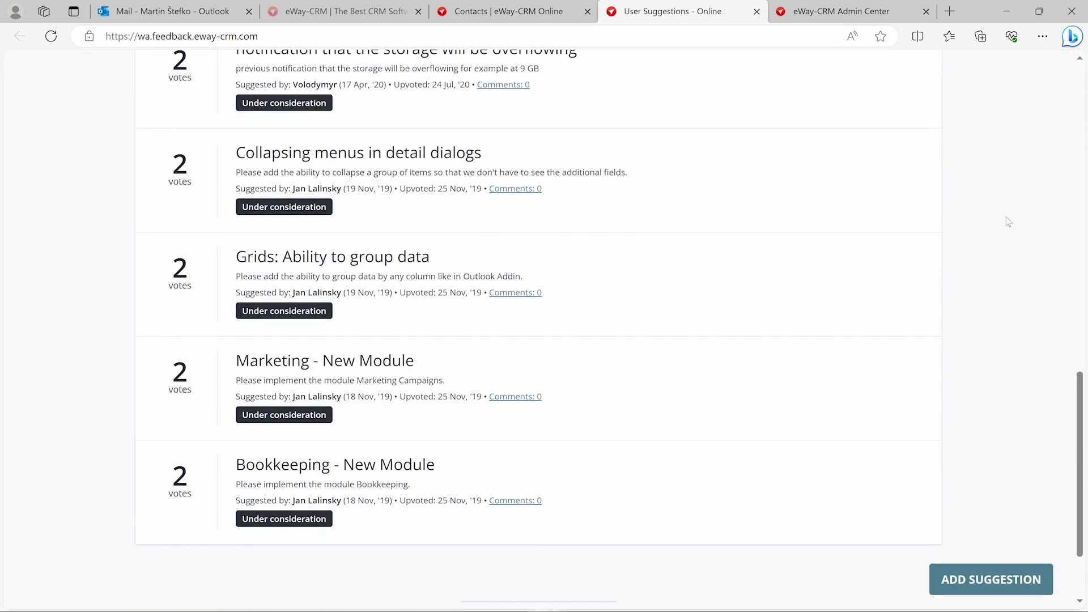
{"action": "scroll", "coordinate": [1009, 222], "scroll_direction": "up", "scroll_amount": 6}
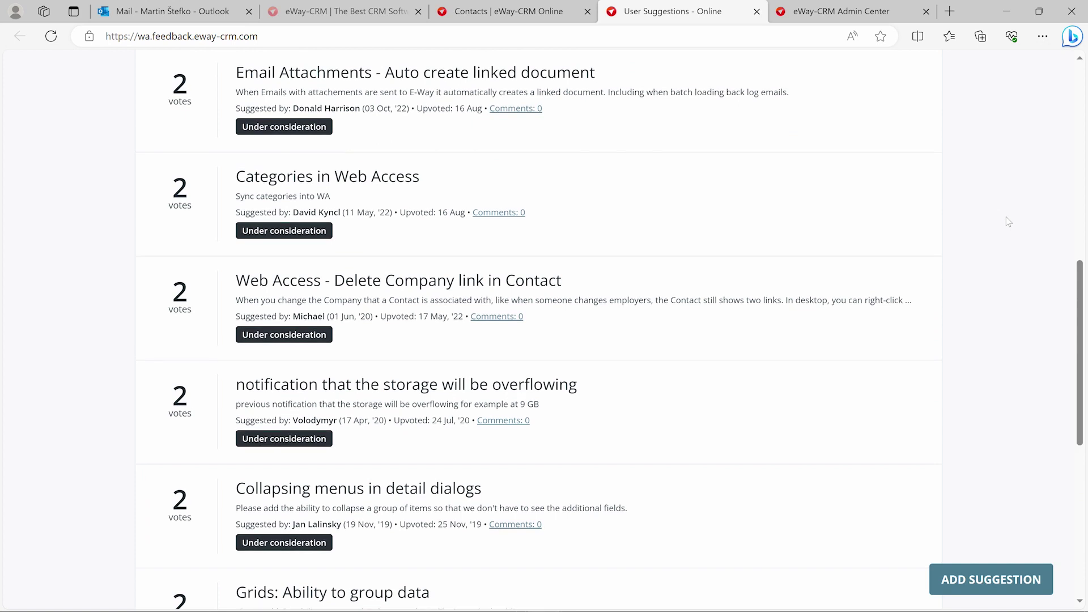
{"action": "scroll", "coordinate": [1008, 222], "scroll_direction": "up", "scroll_amount": 10}
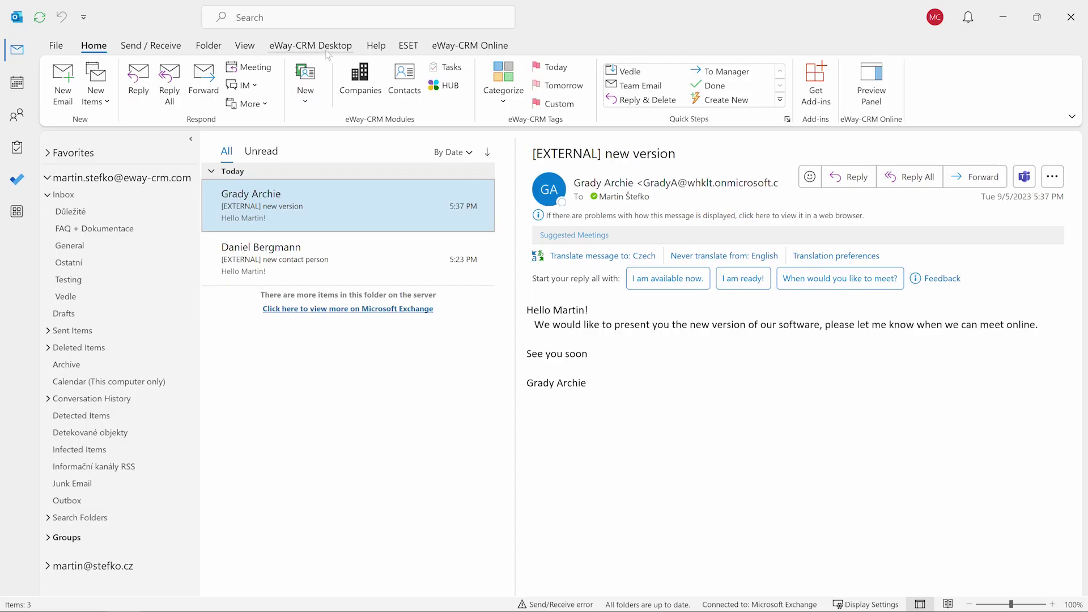
In Outlook's eWay-CRM Settings, set Contacts synchronization to With Microsoft 365 (server mode).
{"action": "left_click", "coordinate": [317, 47]}
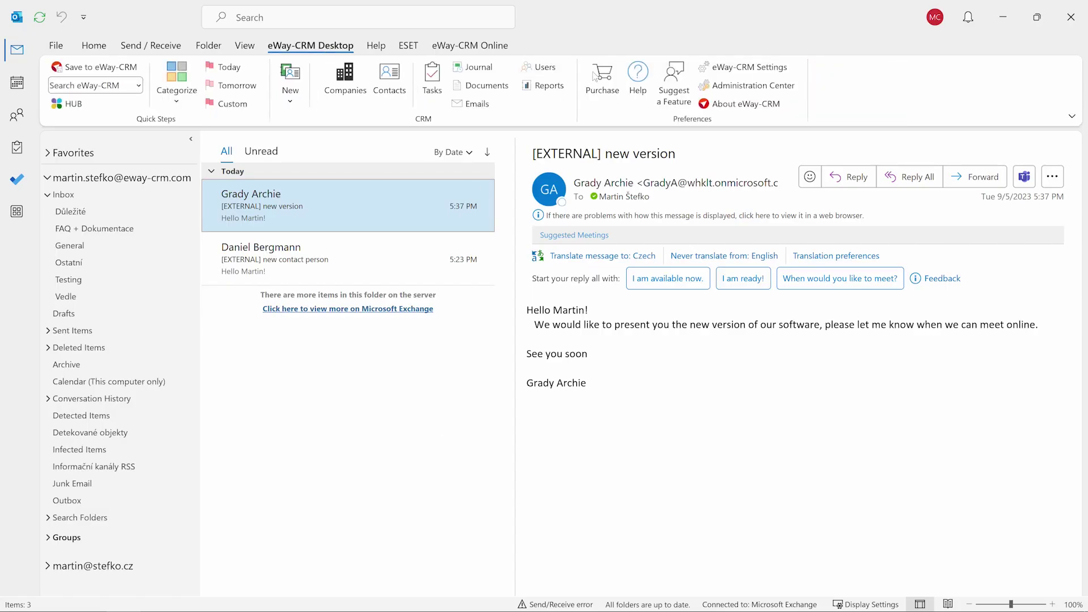
{"action": "left_click", "coordinate": [704, 69]}
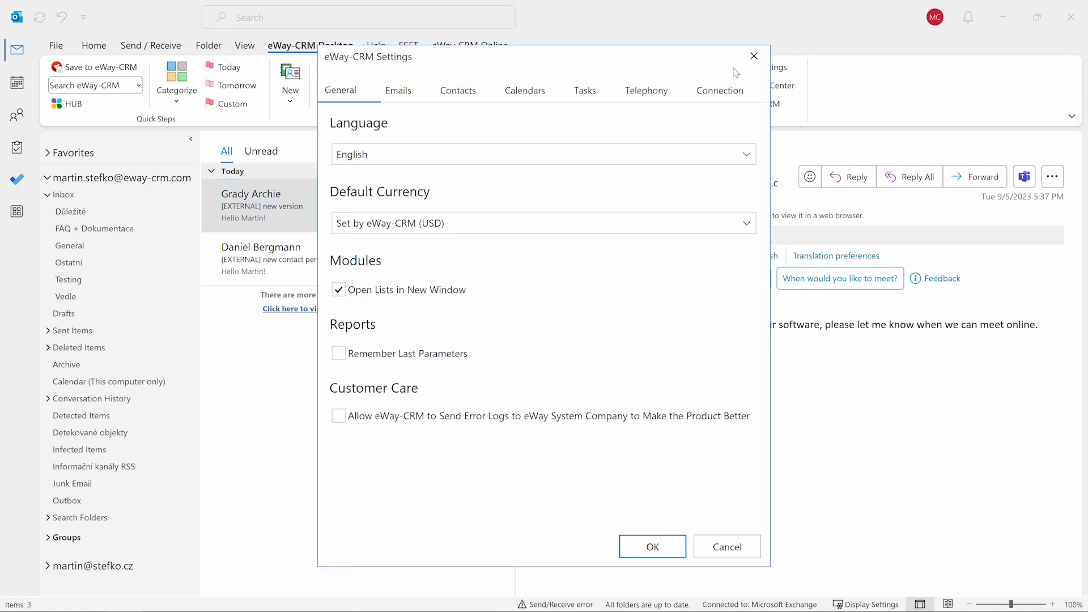
{"action": "left_click", "coordinate": [463, 95]}
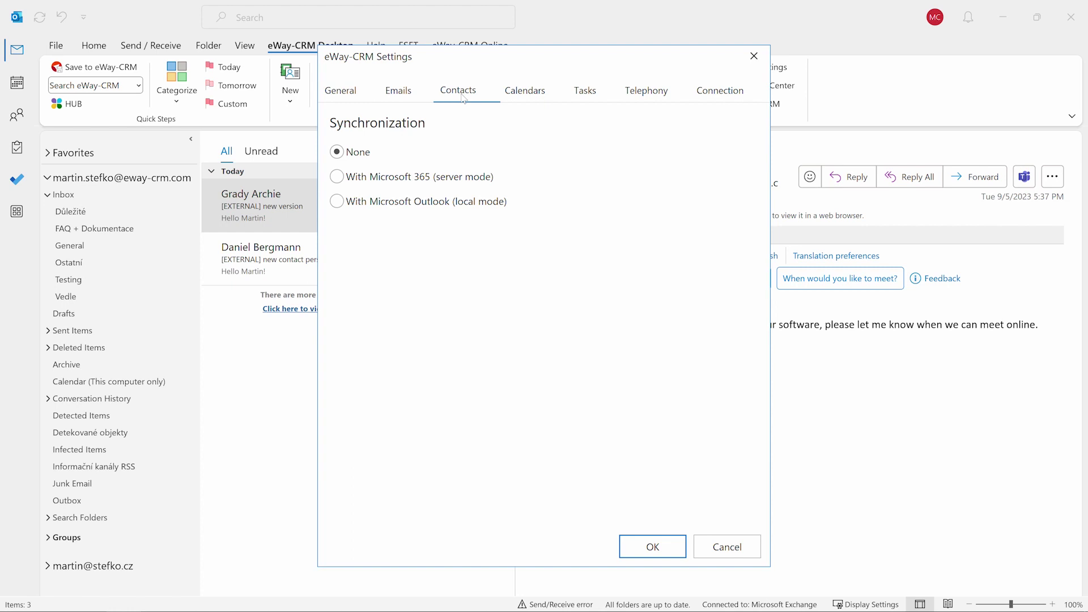
{"action": "left_click", "coordinate": [401, 178]}
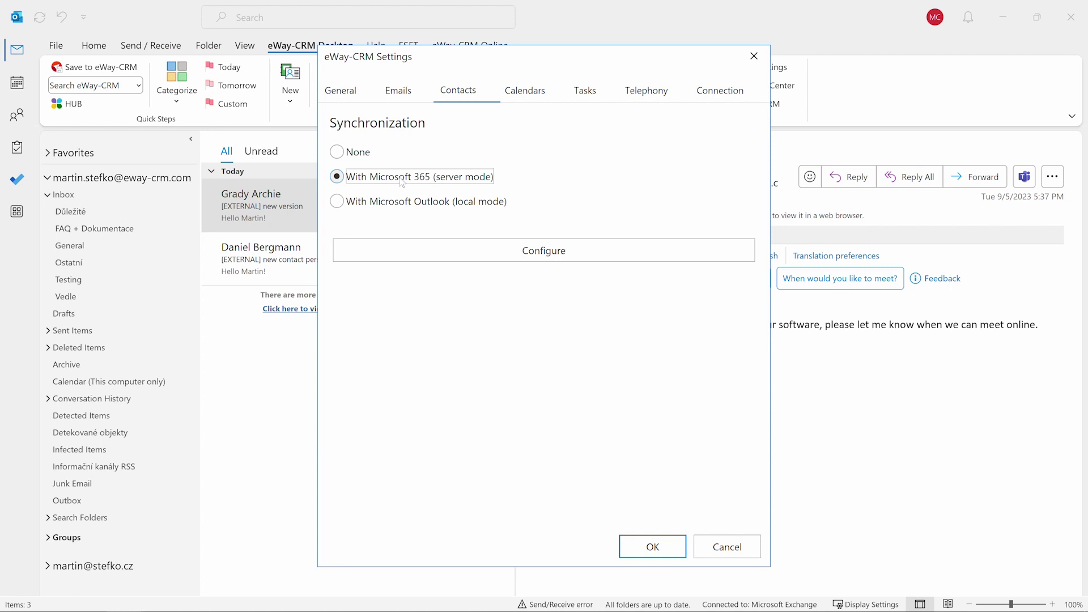
Enable Microsoft 365 contact sync into the Work folder, one-way, with categories synchronized.
{"action": "left_click", "coordinate": [574, 257]}
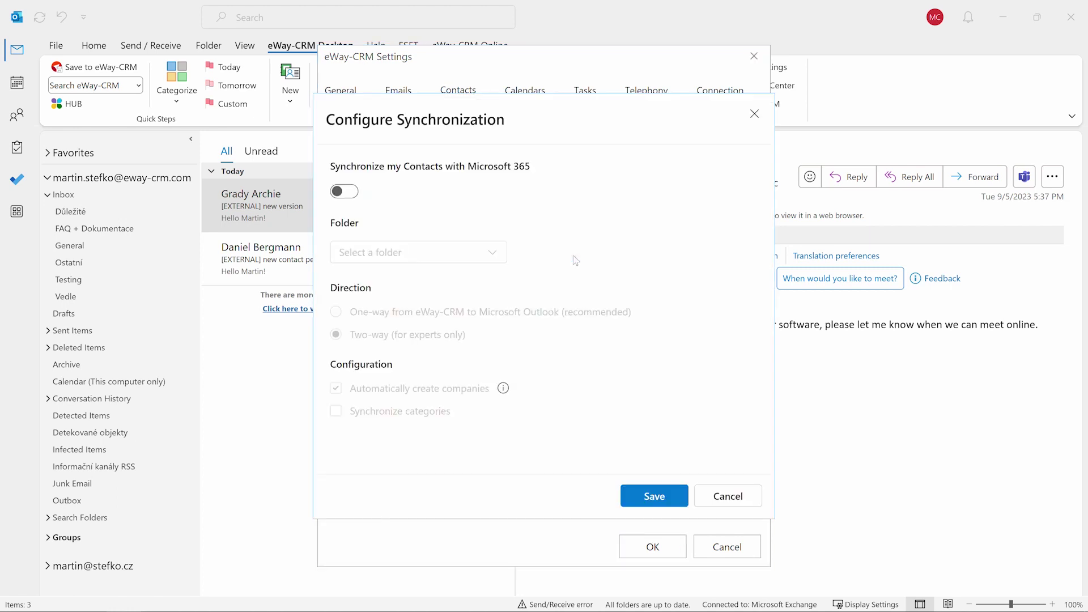
{"action": "left_click", "coordinate": [347, 191]}
{"action": "left_click", "coordinate": [493, 254]}
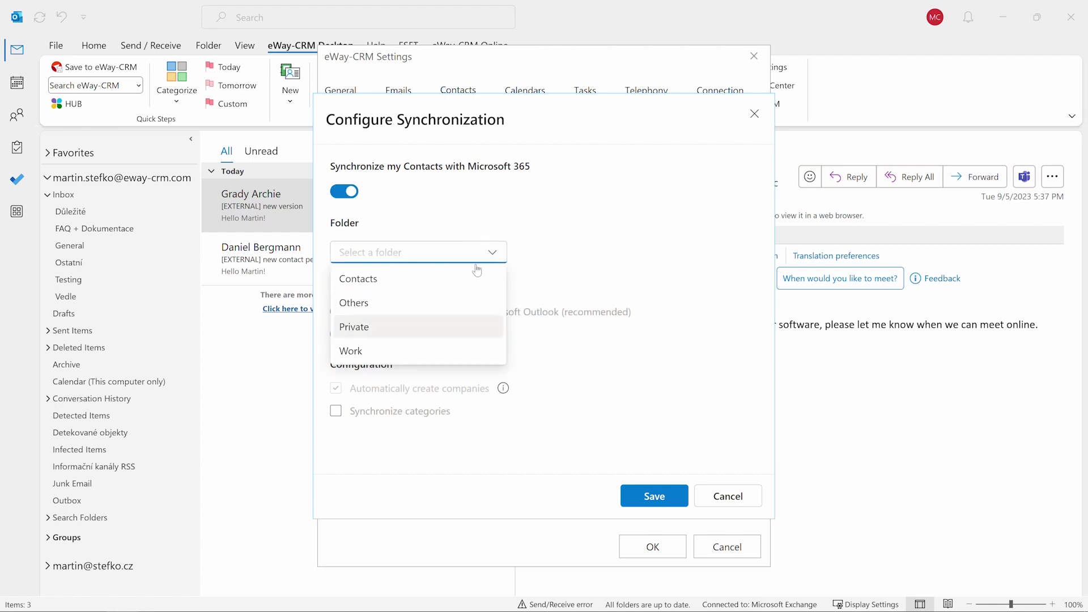
{"action": "left_click", "coordinate": [369, 351]}
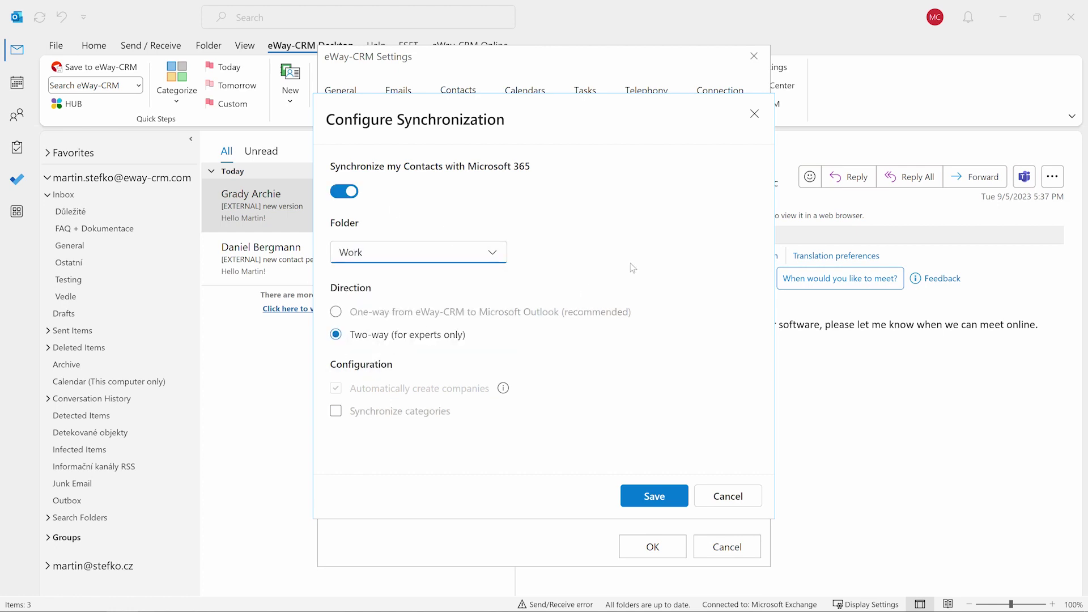
{"action": "left_click", "coordinate": [347, 412]}
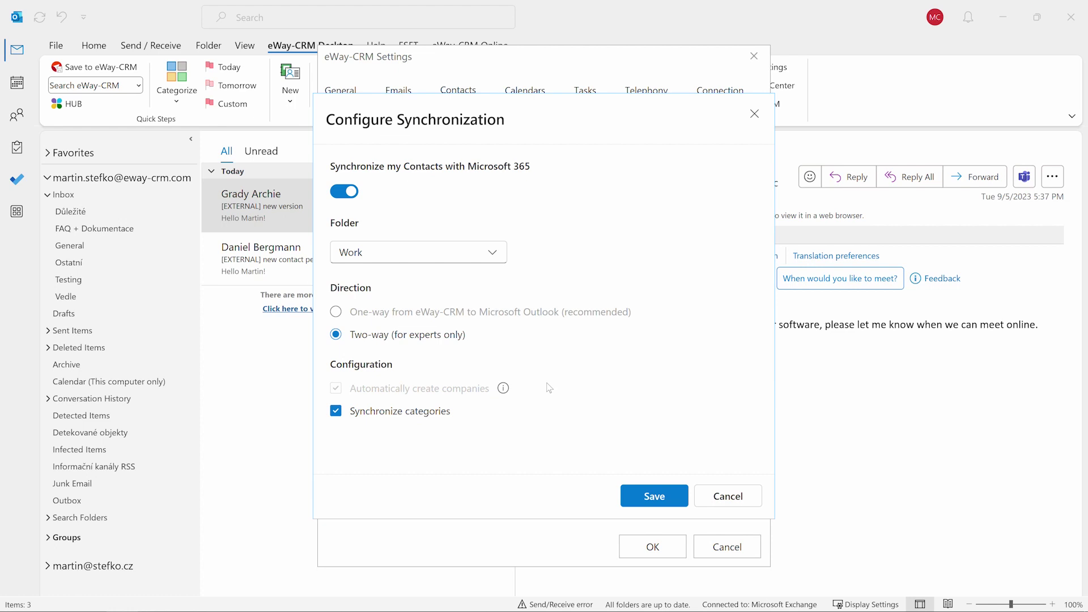
{"action": "left_click", "coordinate": [383, 312]}
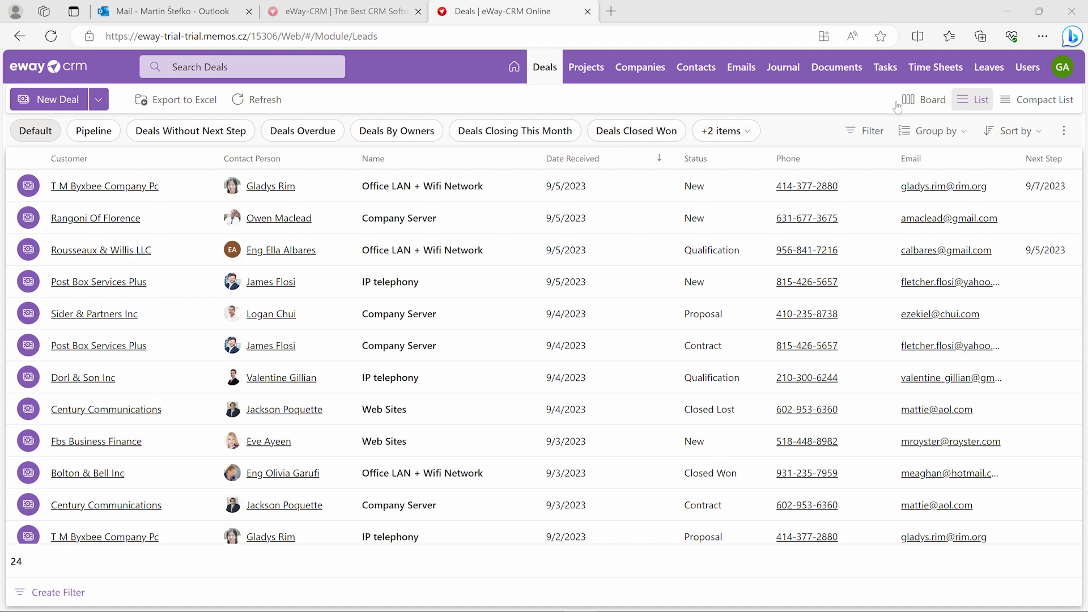
Switch the Deals module to Board view, grouping deals into status columns.
{"action": "left_click", "coordinate": [930, 103]}
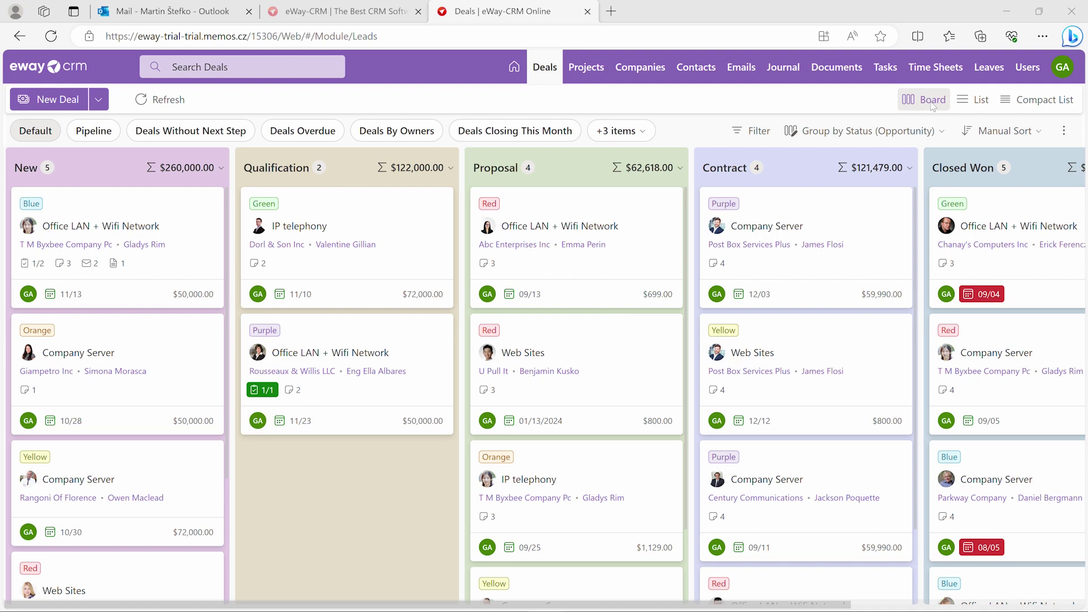
Check the Group by and Manual Sort options, then open the Qualification column's sum choices.
{"action": "left_click", "coordinate": [945, 134]}
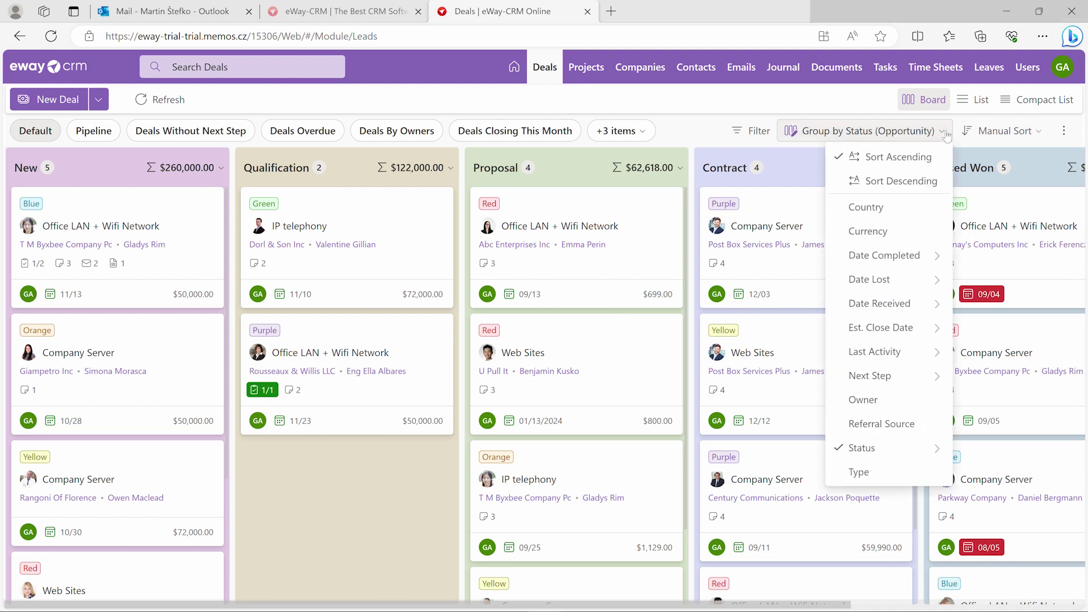
{"action": "left_click", "coordinate": [945, 134]}
{"action": "left_click", "coordinate": [1014, 131]}
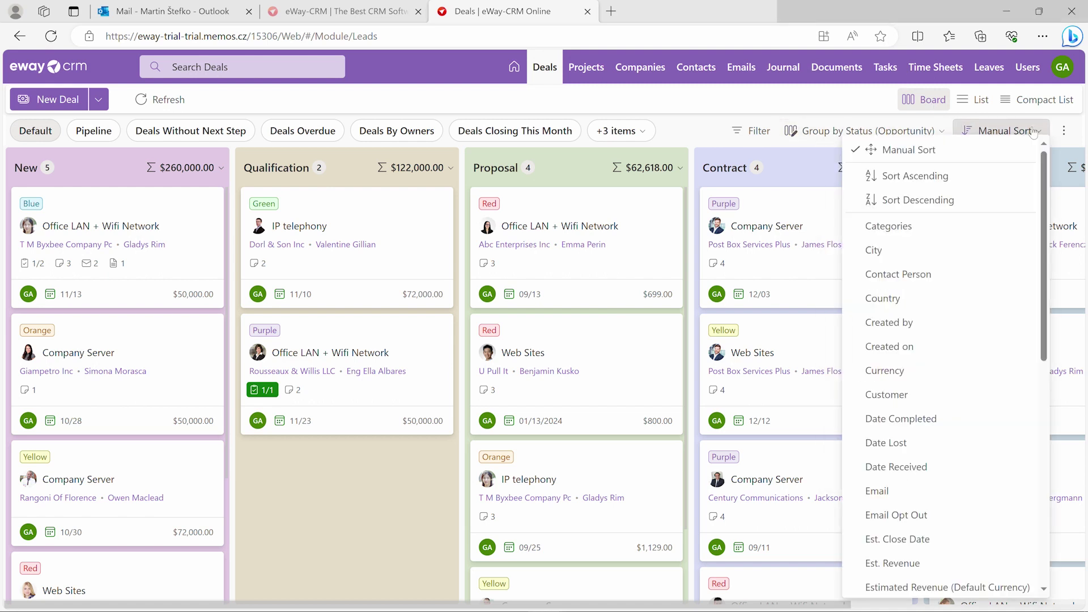
{"action": "left_click", "coordinate": [1033, 132]}
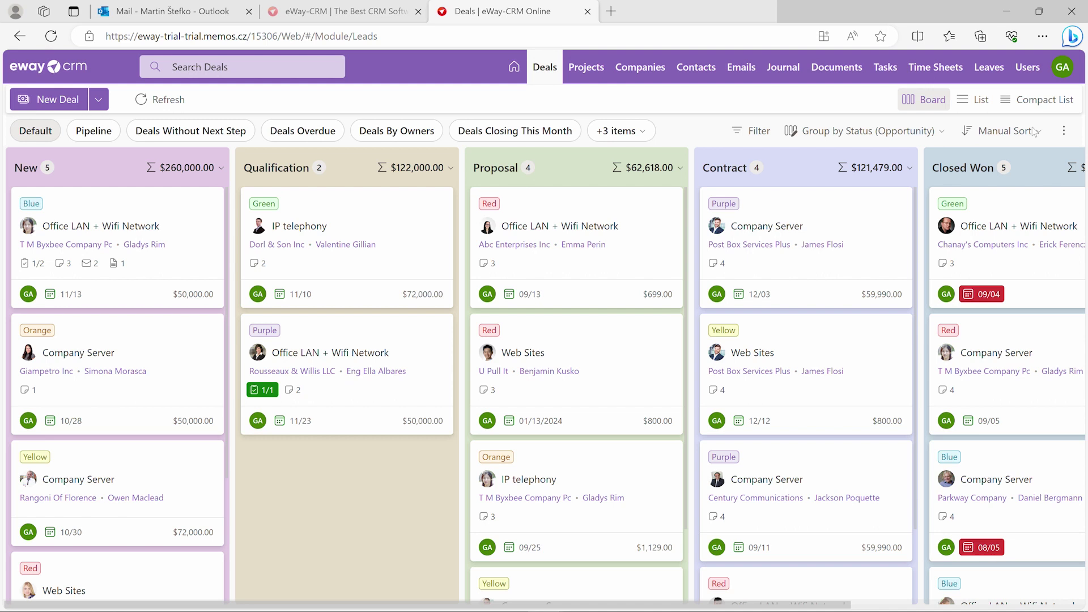
{"action": "left_click", "coordinate": [449, 170]}
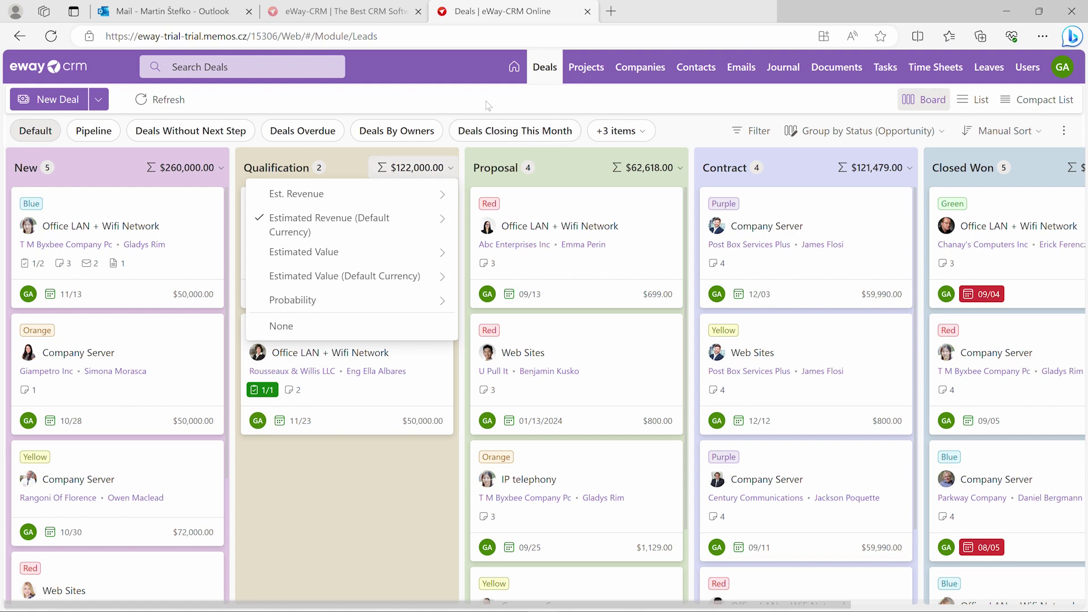
{"action": "left_click", "coordinate": [498, 108]}
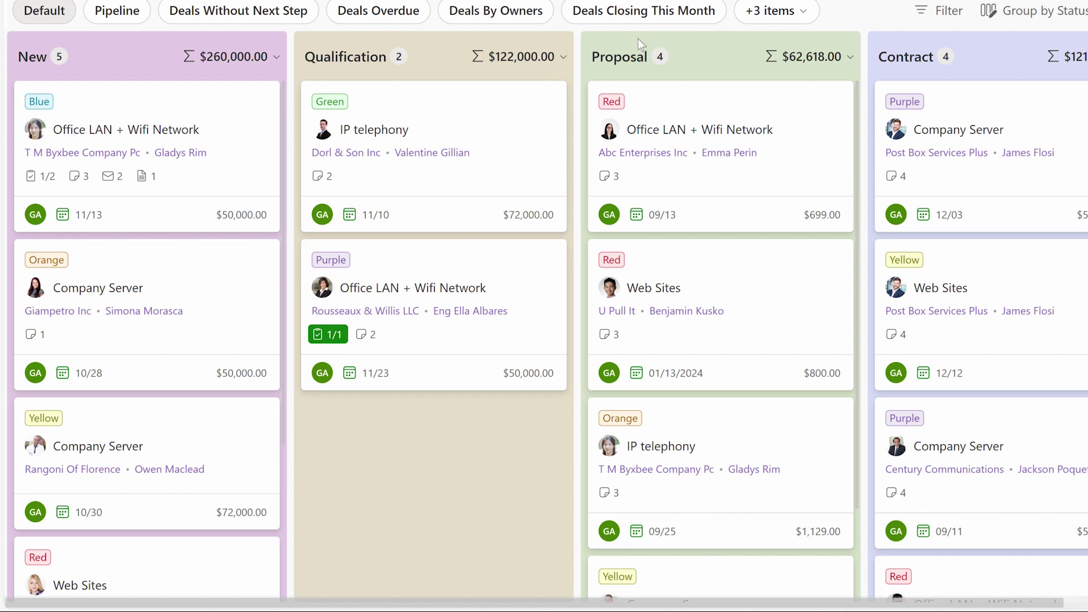
Move the Orange Company Server deal card from New into the Qualification column.
{"action": "right_click", "coordinate": [748, 275]}
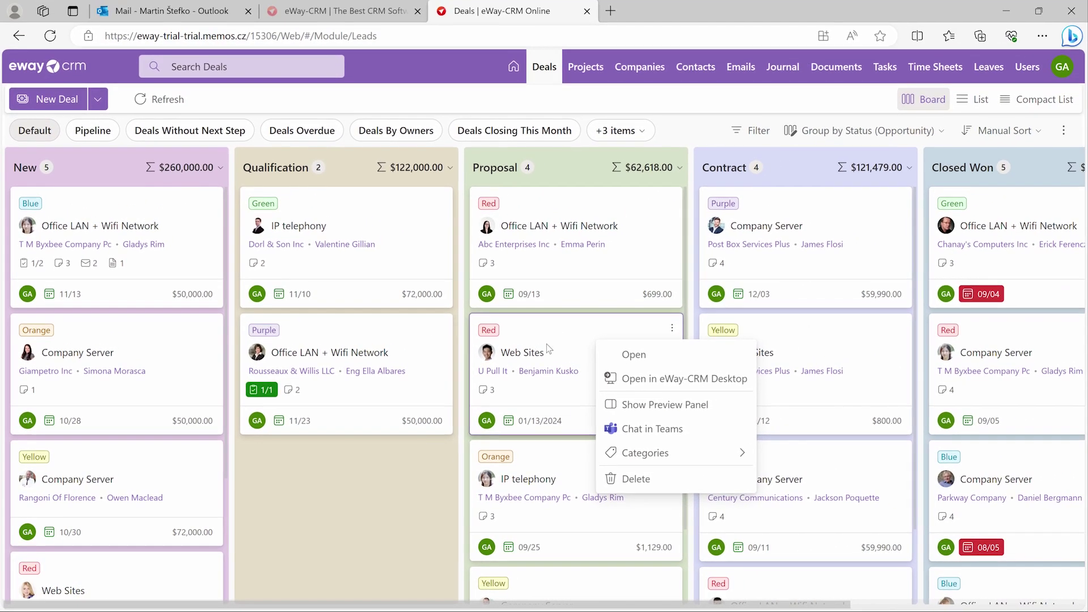
{"action": "key", "text": "Escape"}
{"action": "left_click_drag", "start_coordinate": [143, 391], "coordinate": [360, 352]}
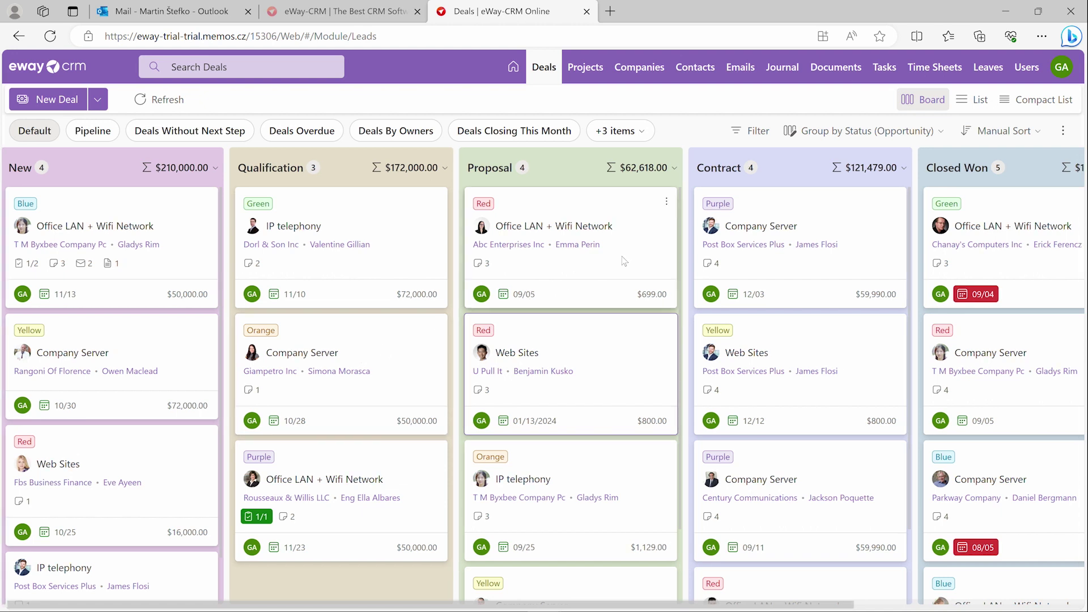
Drag the Office LAN + Wifi Network deal past Proposal and save the resulting project.
{"action": "left_click_drag", "start_coordinate": [621, 256], "coordinate": [1030, 225]}
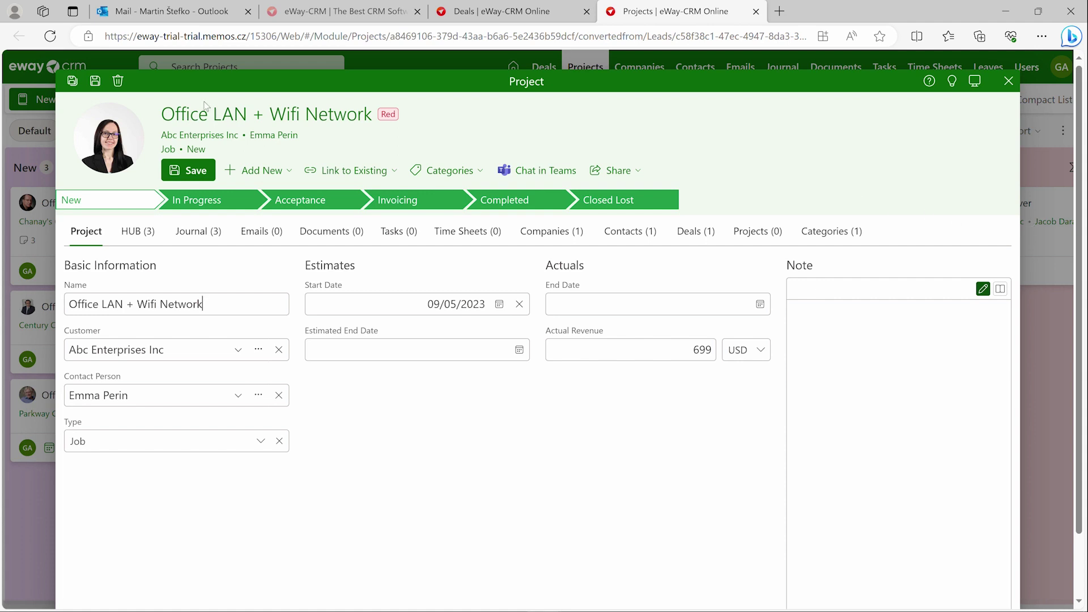
{"action": "left_click", "coordinate": [71, 81]}
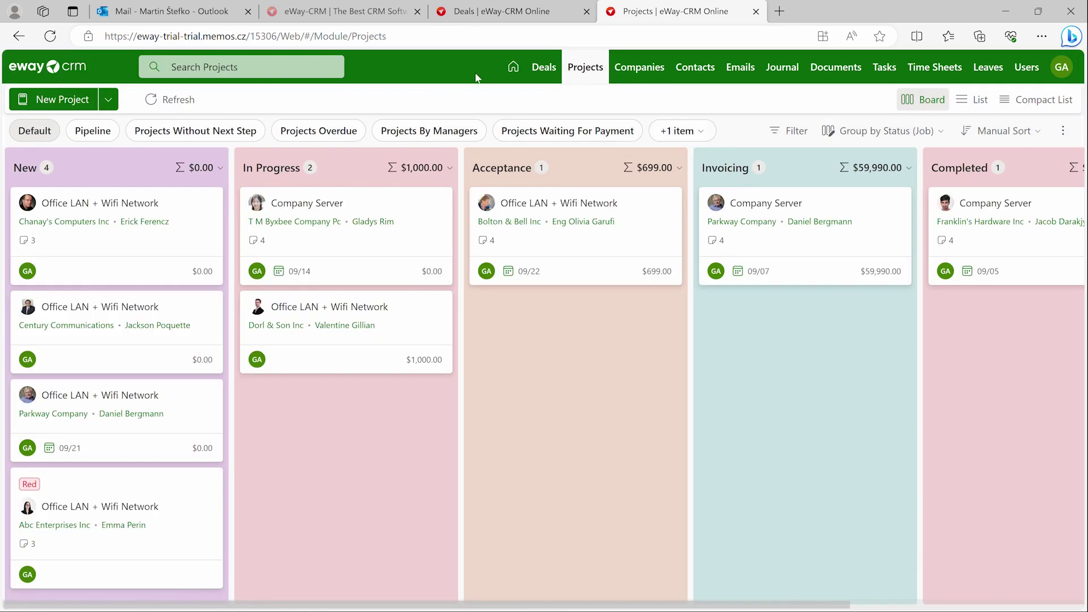
Group the Tasks board by Solver and drag Edit calculation into another solver's column.
{"action": "left_click", "coordinate": [884, 69]}
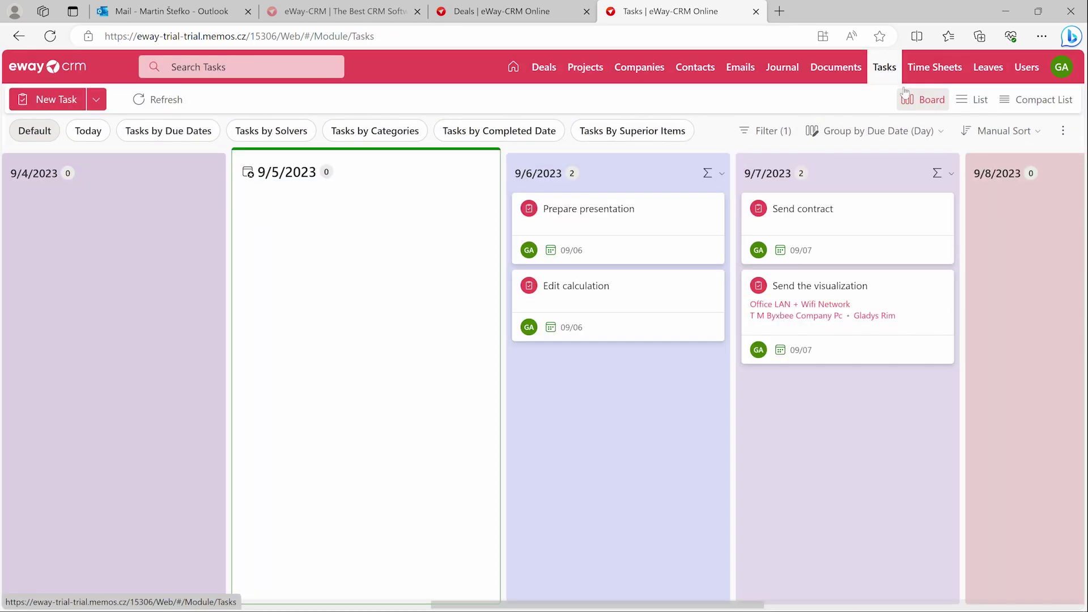
{"action": "left_click", "coordinate": [943, 133]}
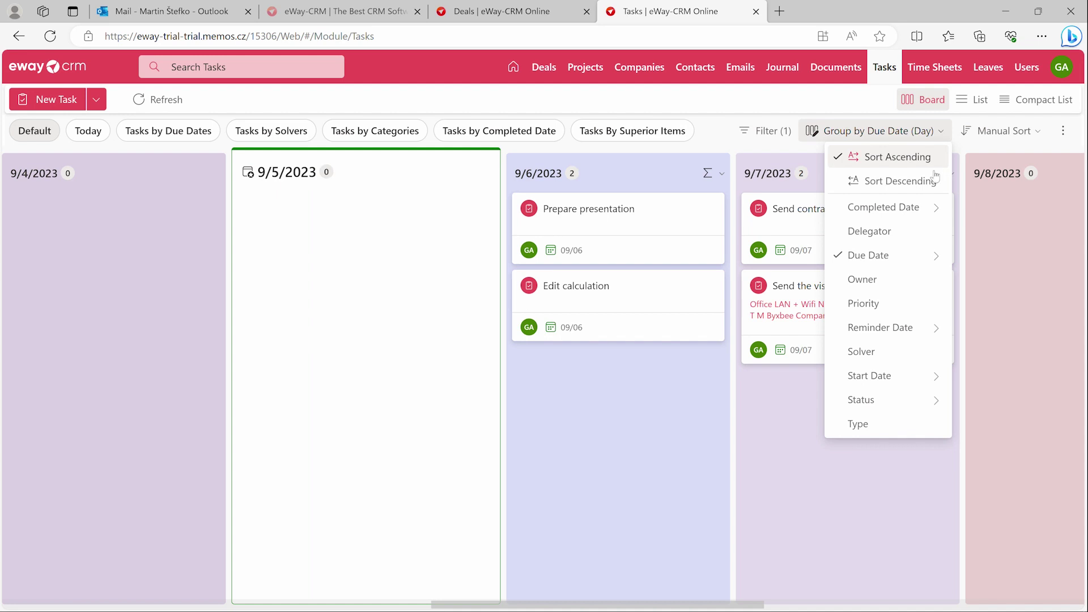
{"action": "left_click", "coordinate": [884, 353]}
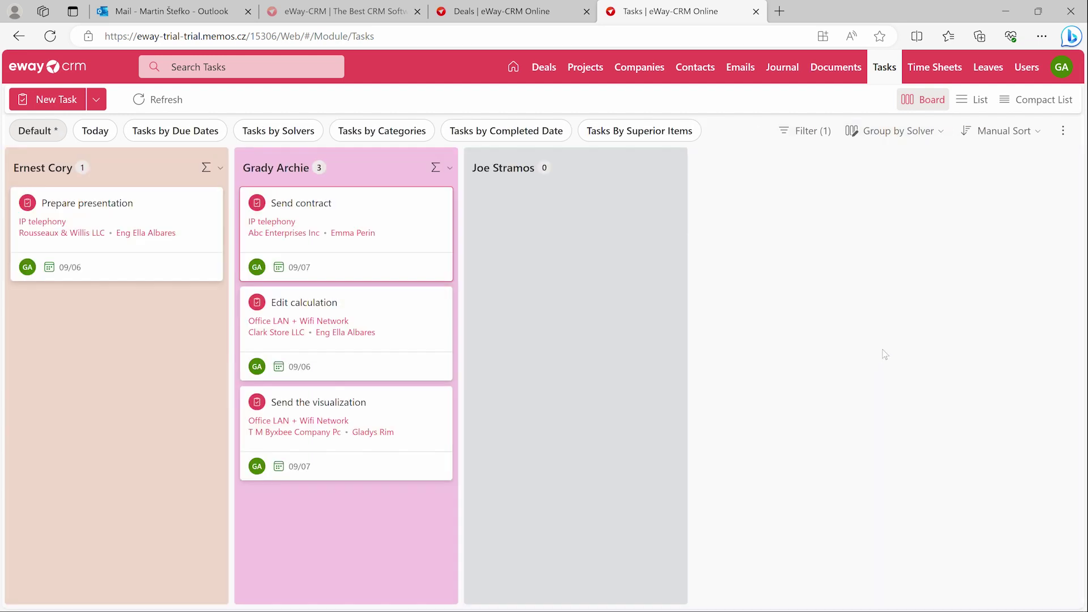
{"action": "left_click_drag", "start_coordinate": [356, 334], "coordinate": [579, 249]}
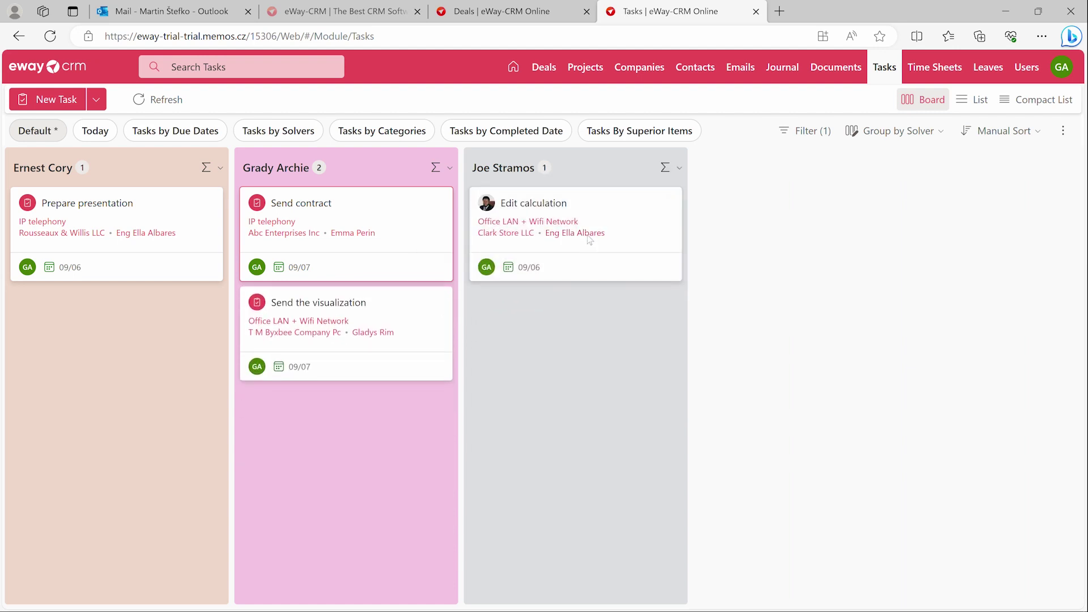